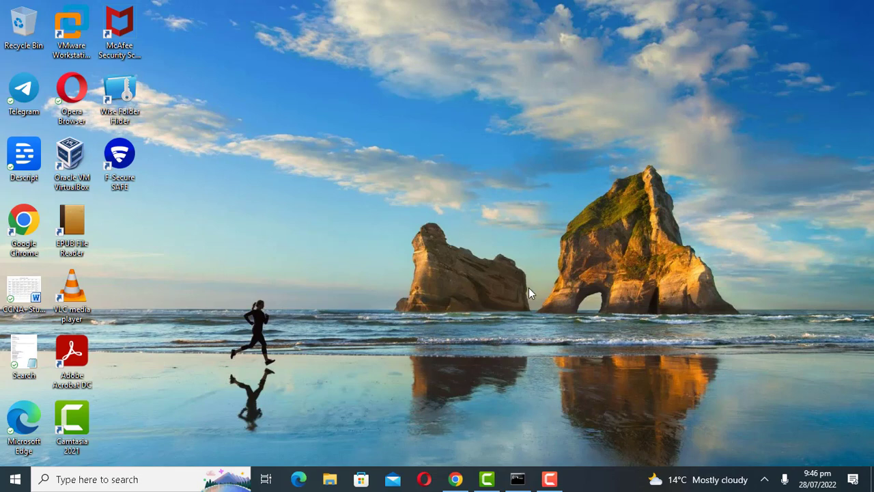
Open Task Manager in a maximized window and show the detailed process list.
right_click(596, 484)
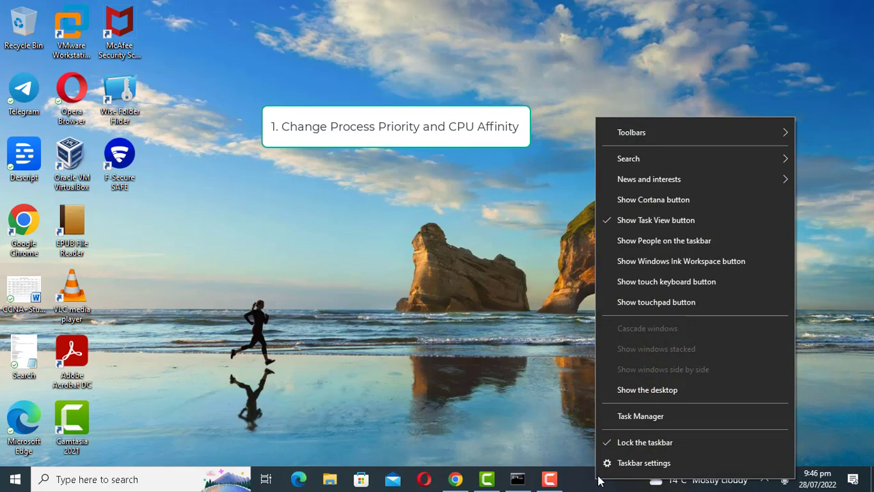
click(638, 422)
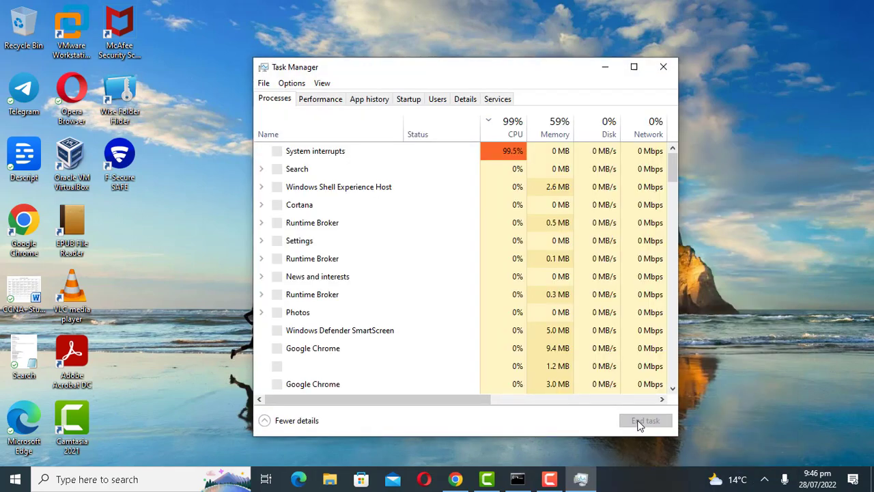
click(633, 66)
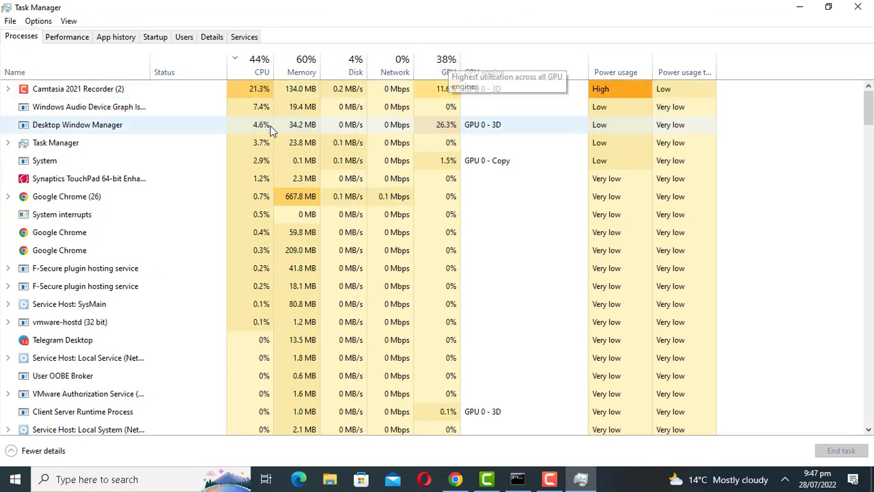
click(206, 41)
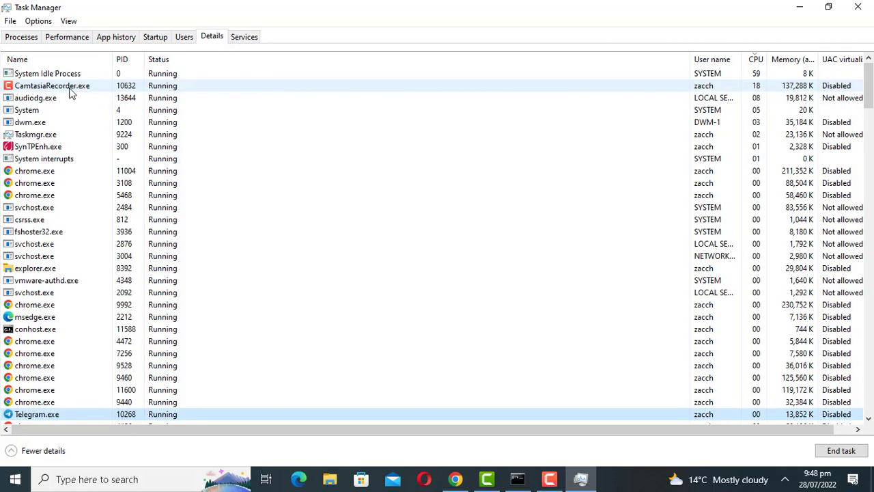
Try to set the priority of the CamtasiaRecorder.exe process to Low, then cancel the change.
click(72, 93)
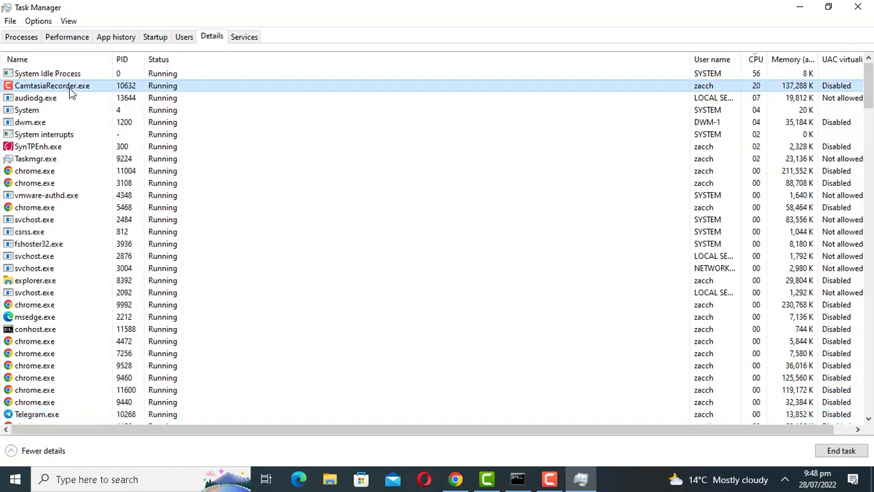
right_click(72, 93)
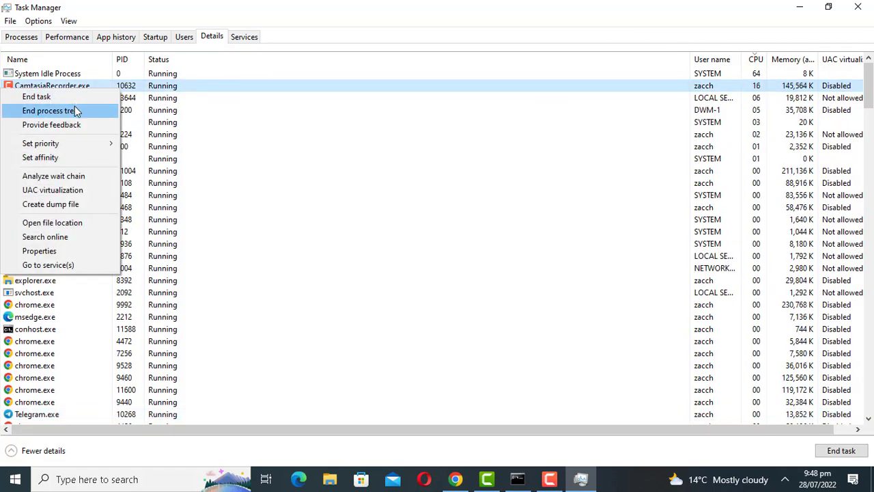
mouse_move(99, 145)
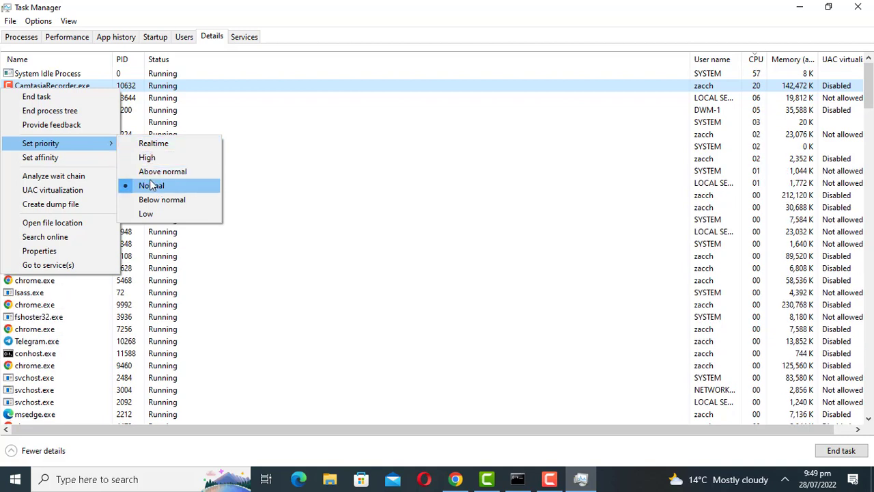
click(141, 213)
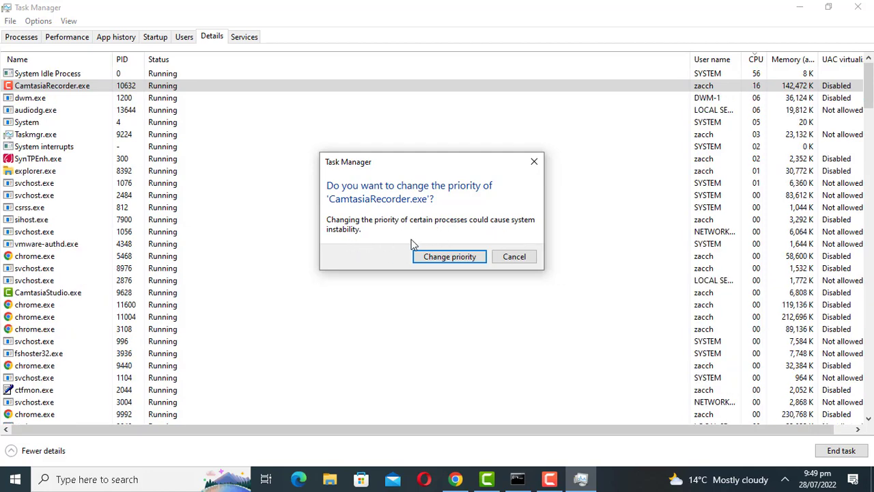
click(514, 256)
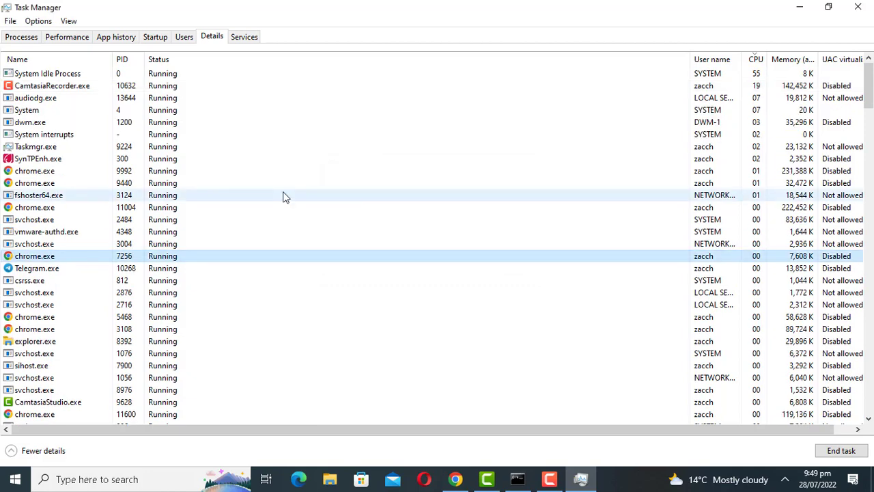
Open the processor affinity settings of CamtasiaRecorder.exe and accept them with all processors allowed.
right_click(67, 89)
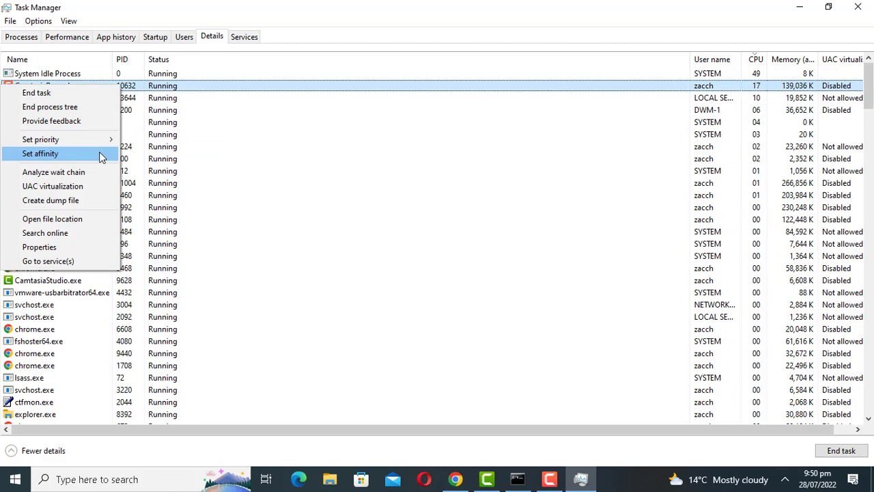
click(40, 153)
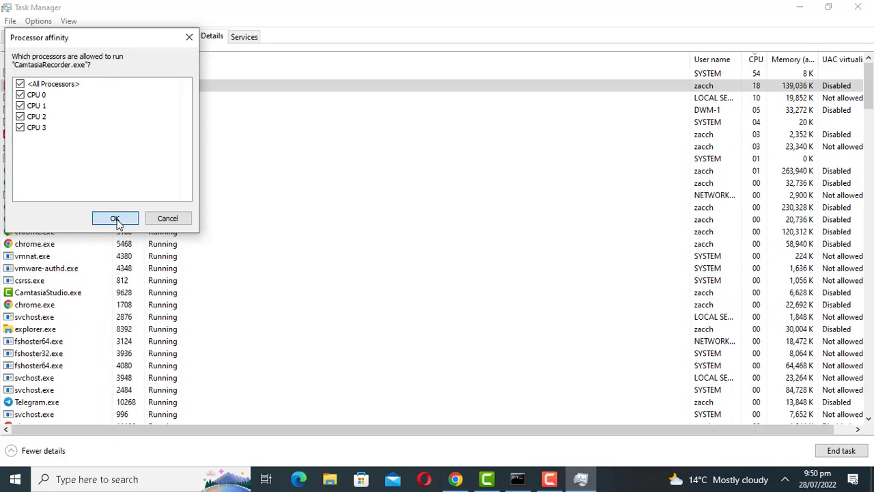
click(114, 219)
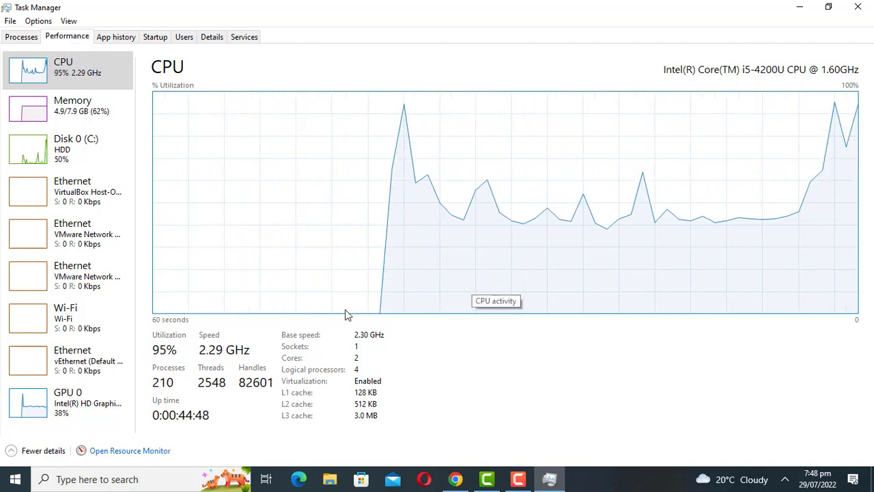
Change the CPU performance graph to show logical processors.
right_click(304, 156)
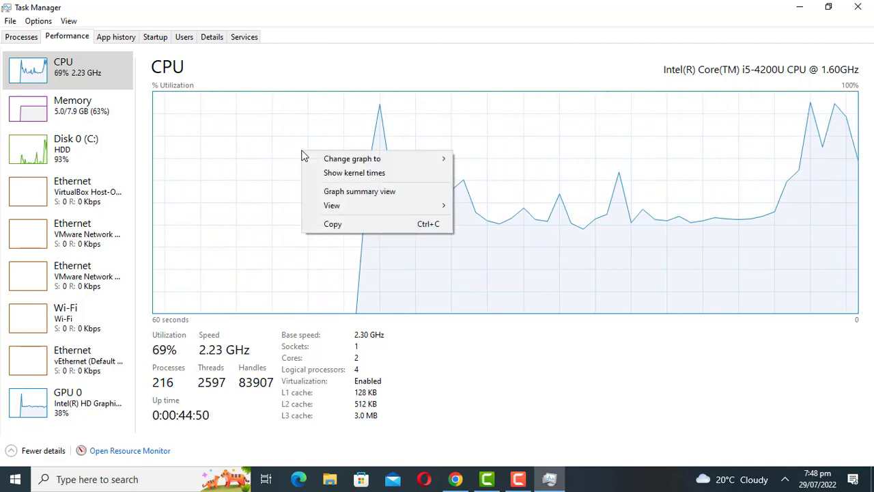
mouse_move(322, 159)
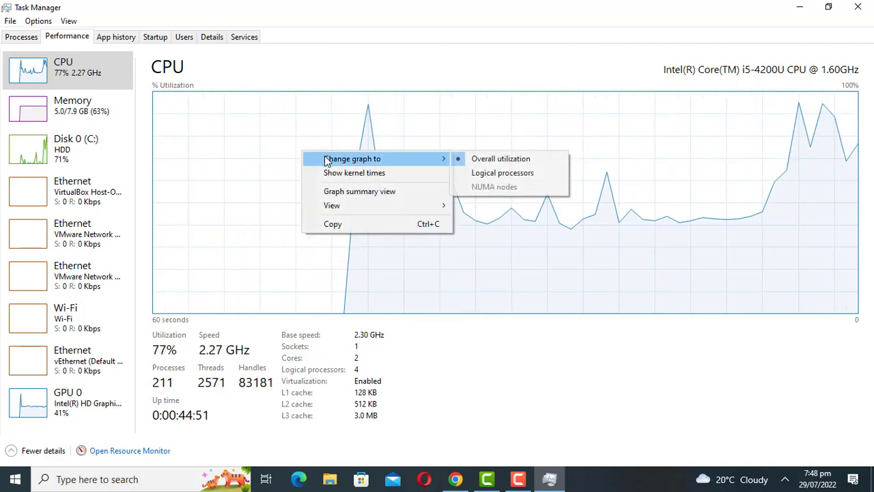
click(478, 175)
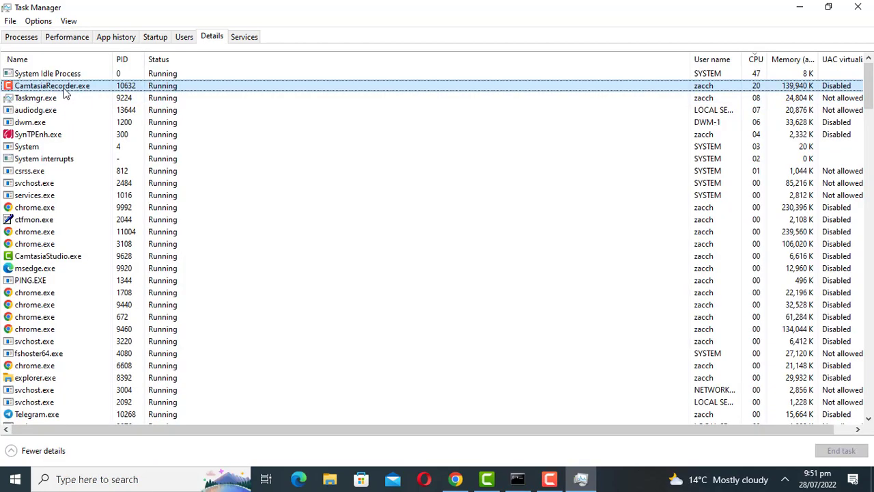
Review which CPUs CamtasiaRecorder.exe may run on, accept the affinity for all processors, and close Task Manager.
right_click(66, 89)
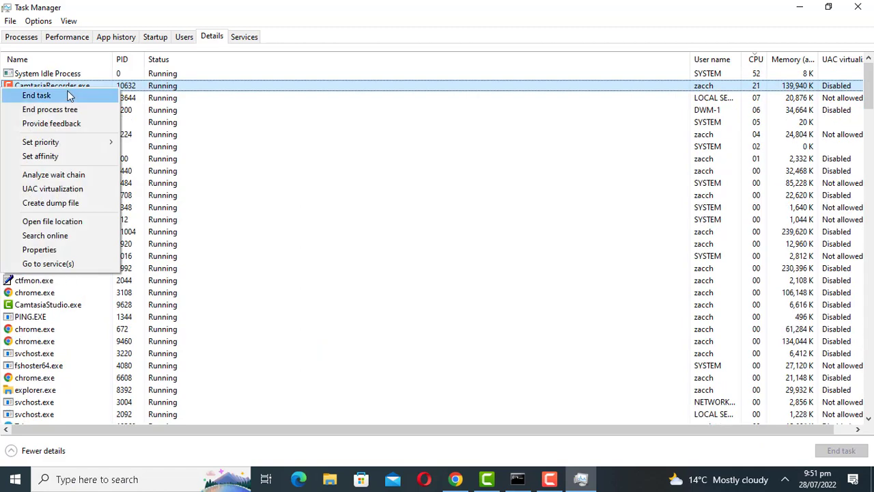
click(40, 156)
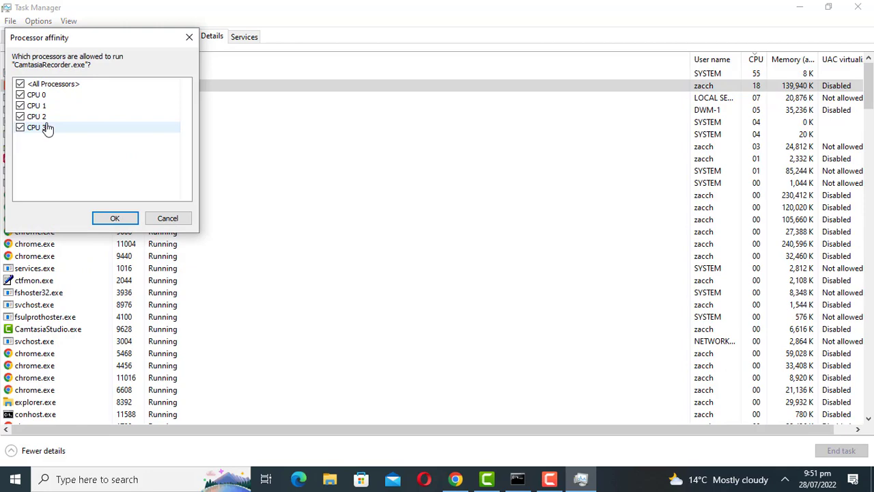
click(124, 219)
click(858, 7)
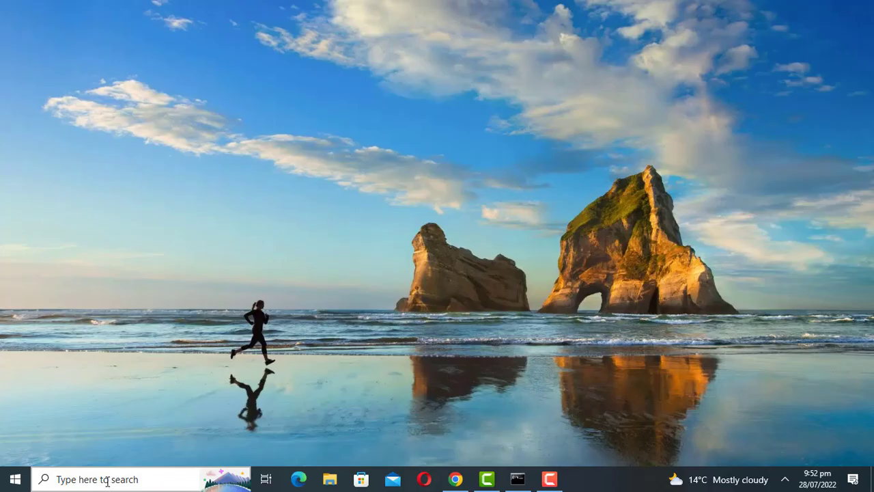
Open Control Panel and go through Hardware and Sound to the advanced power settings of the Balanced plan.
click(106, 479)
text(control)
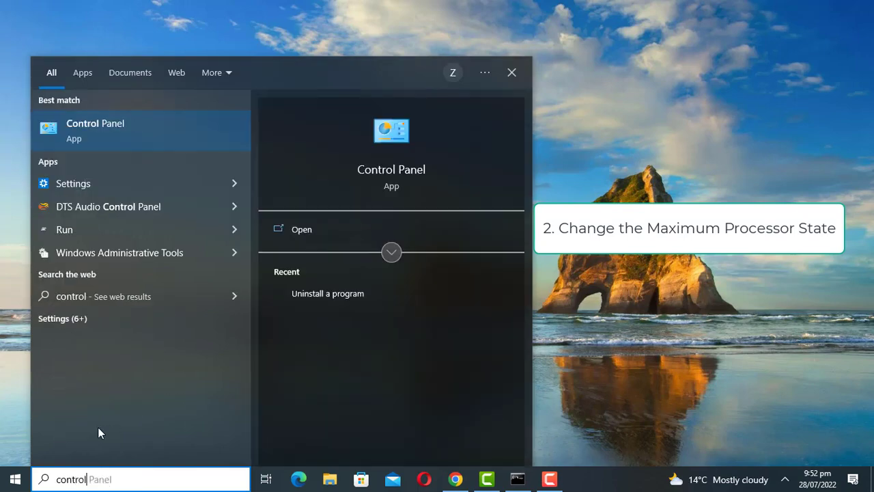
click(147, 141)
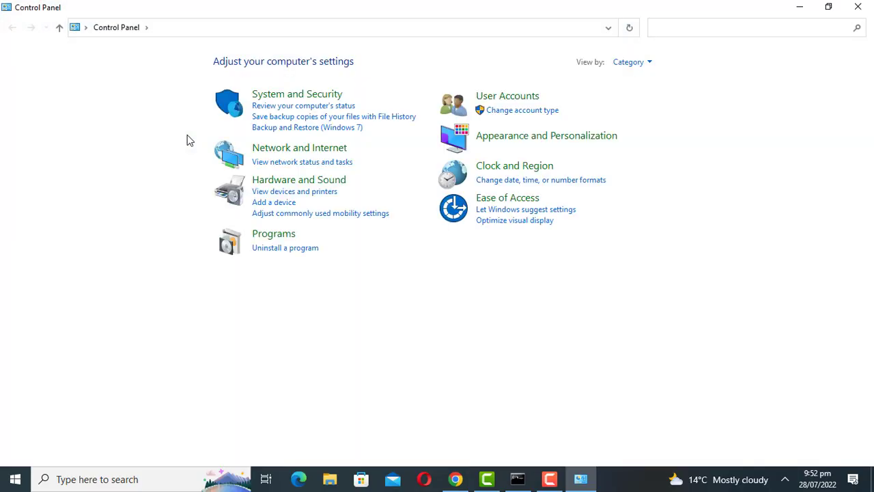
click(331, 186)
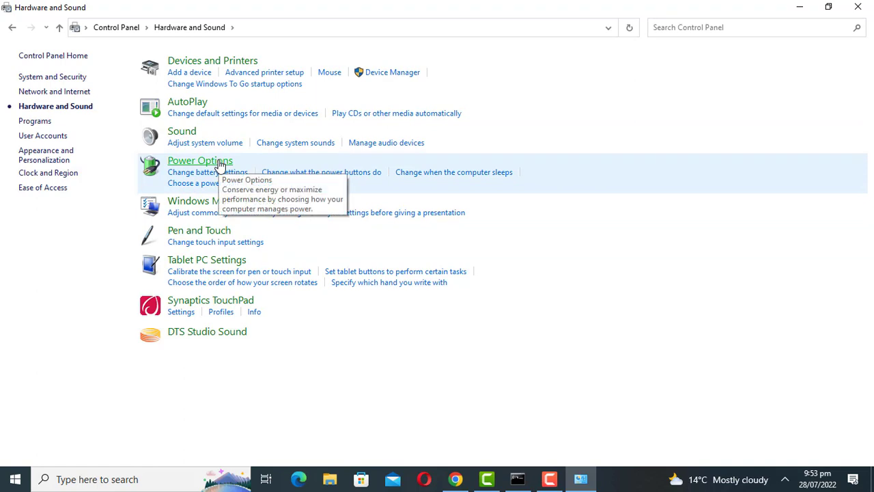
click(220, 164)
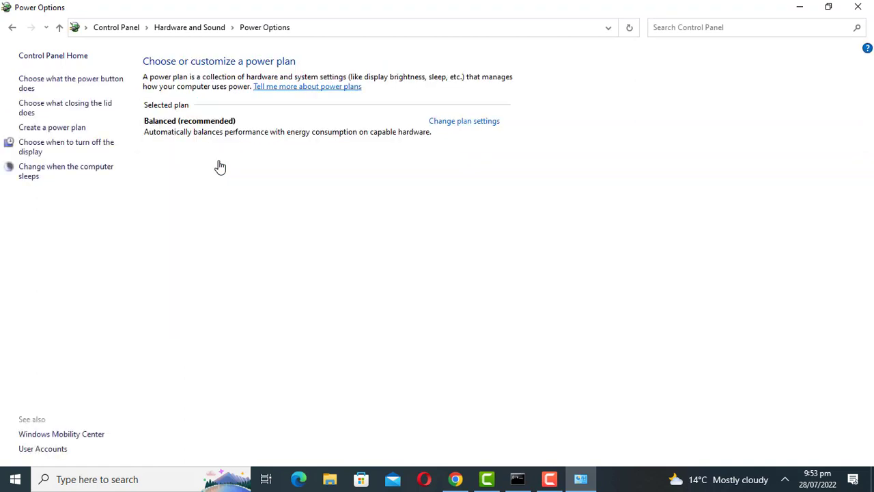
click(460, 123)
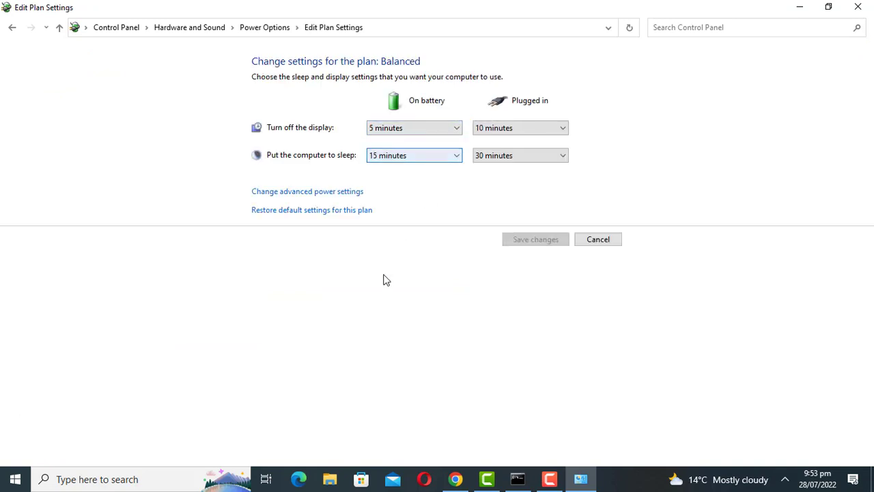
click(336, 194)
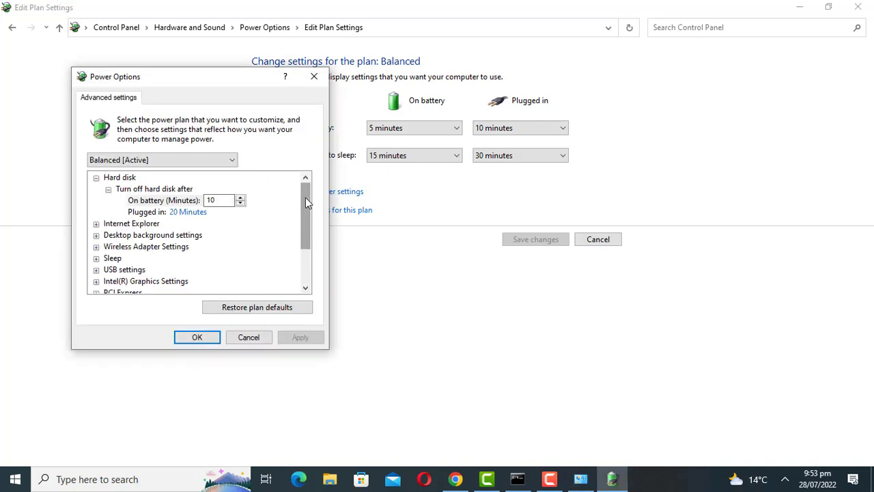
Find the Processor power management settings and examine the minimum processor state values.
mouse_move(305, 197)
mouse_down()
mouse_move(306, 222)
mouse_move(296, 195)
mouse_up()
scroll(295, 192, down, 2)
double_click(150, 246)
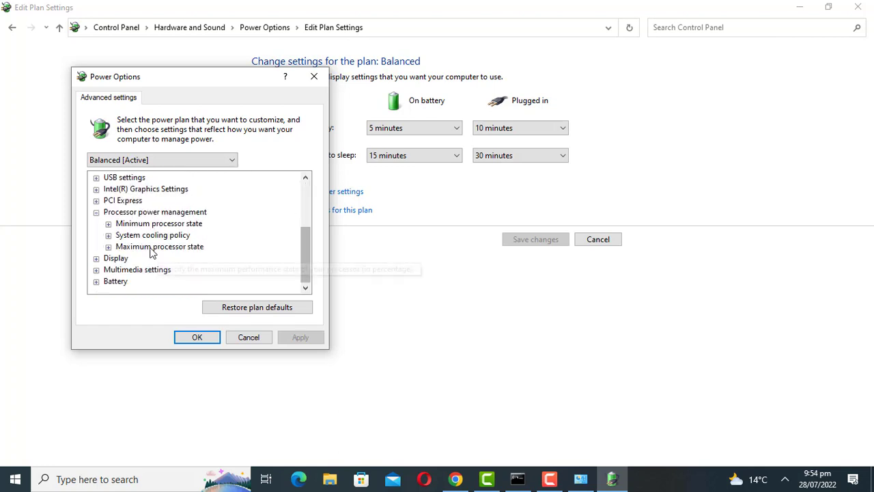
click(107, 224)
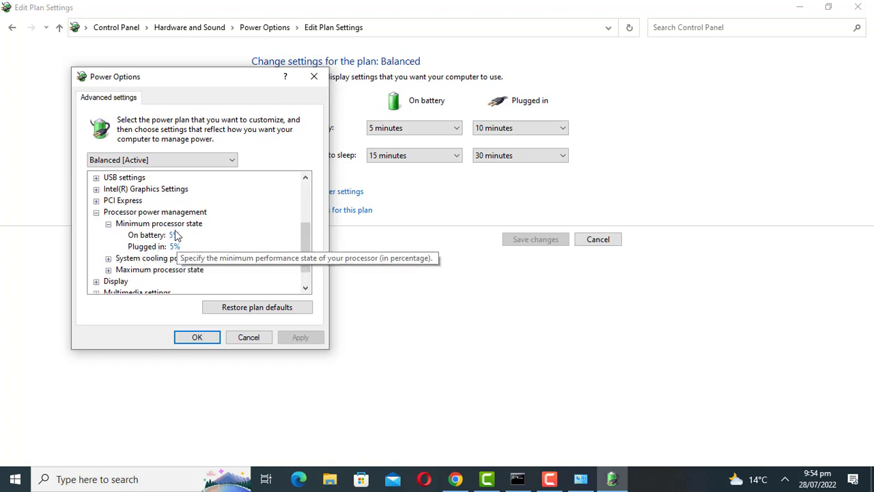
click(108, 224)
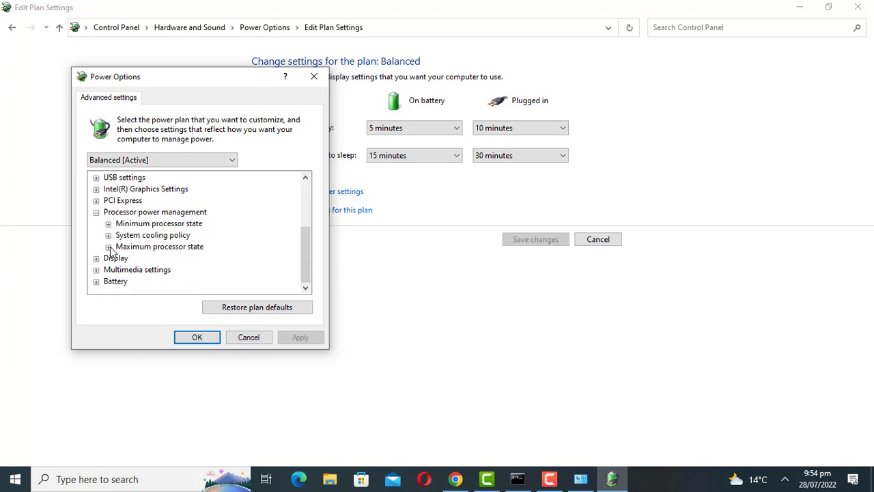
Set the maximum processor state on battery to 100%.
click(108, 247)
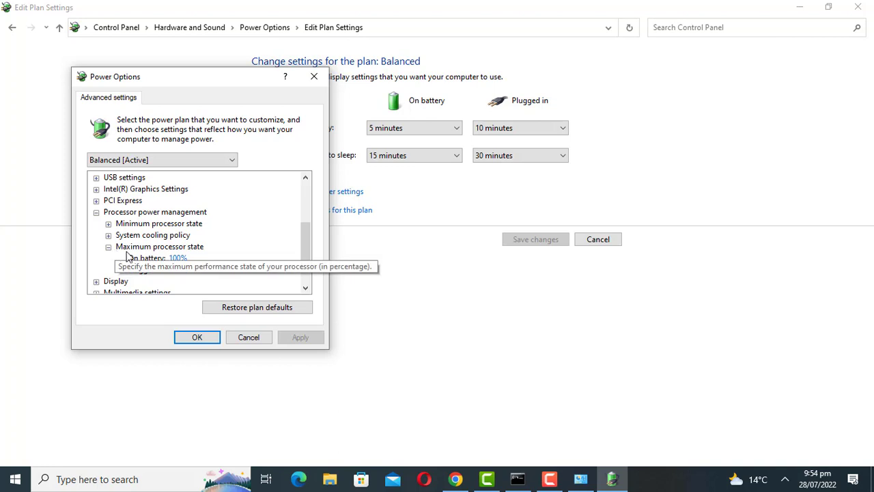
click(181, 258)
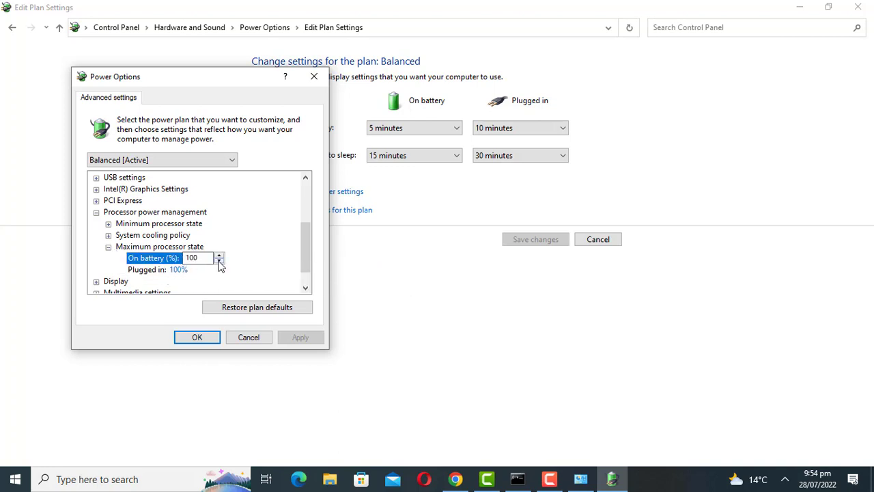
click(219, 261)
click(219, 261)
click(219, 256)
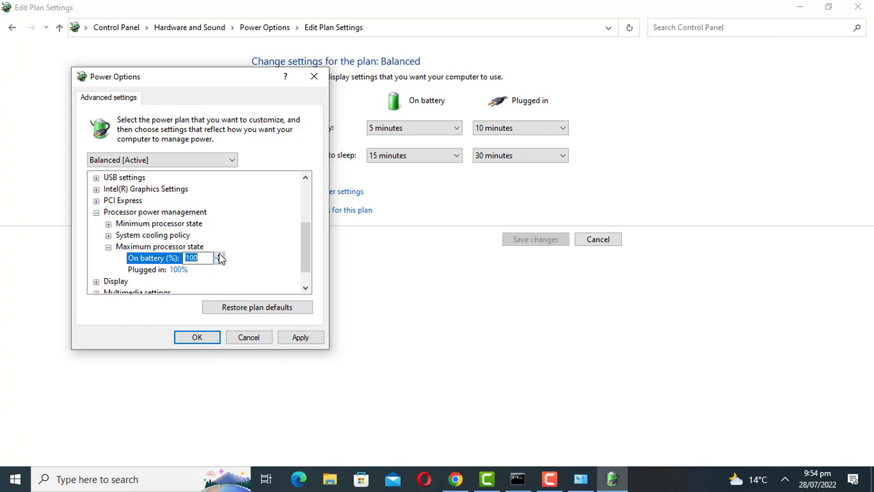
Adjust the plugged-in maximum processor state, accept the advanced power settings, and close Control Panel.
click(181, 270)
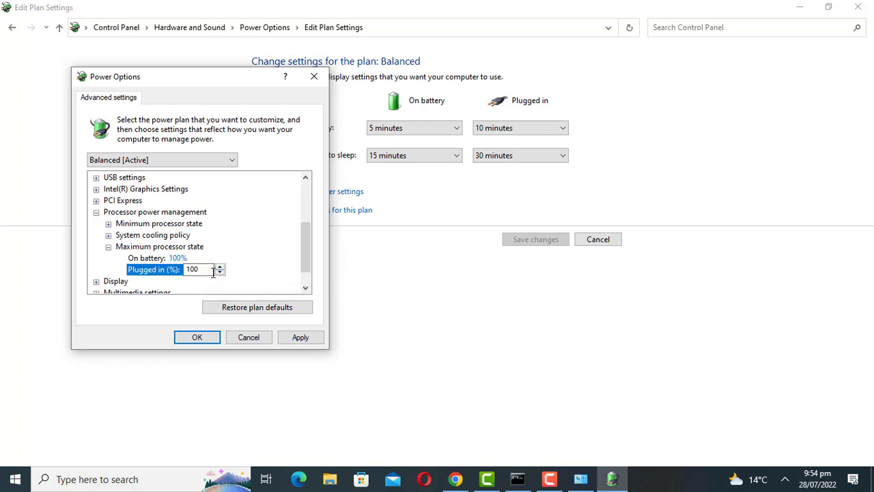
click(219, 273)
click(220, 273)
click(220, 267)
click(197, 337)
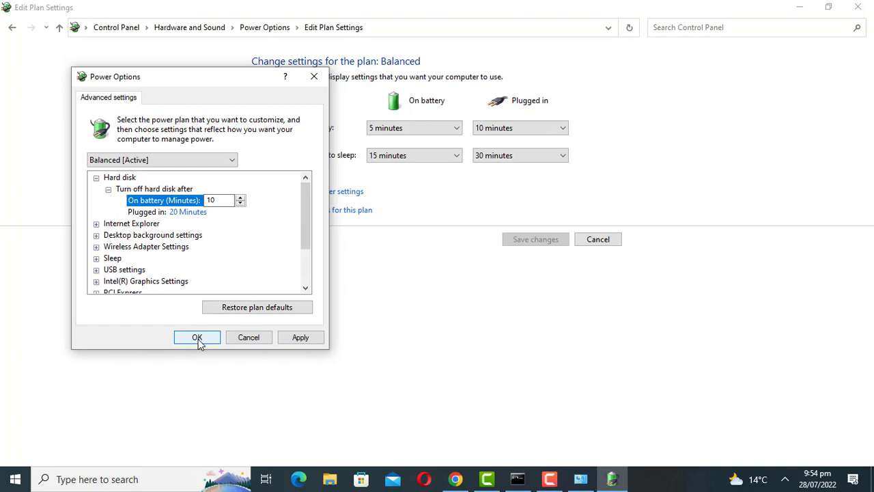
click(200, 344)
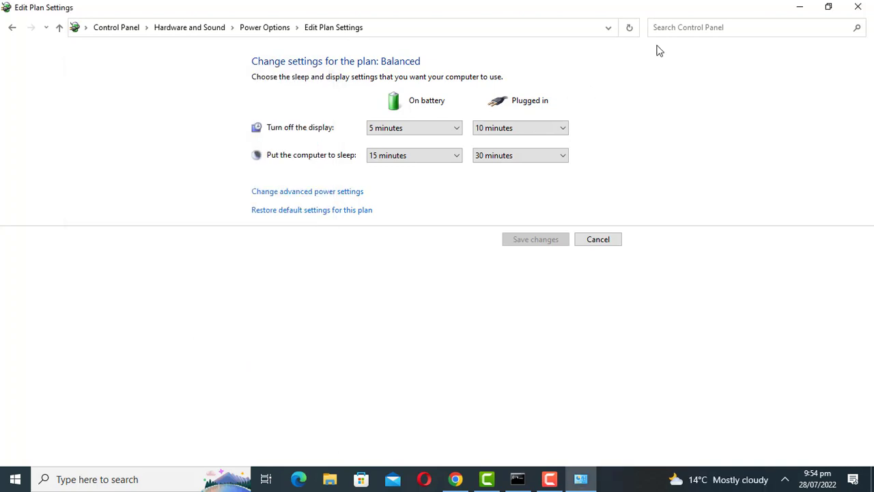
click(857, 8)
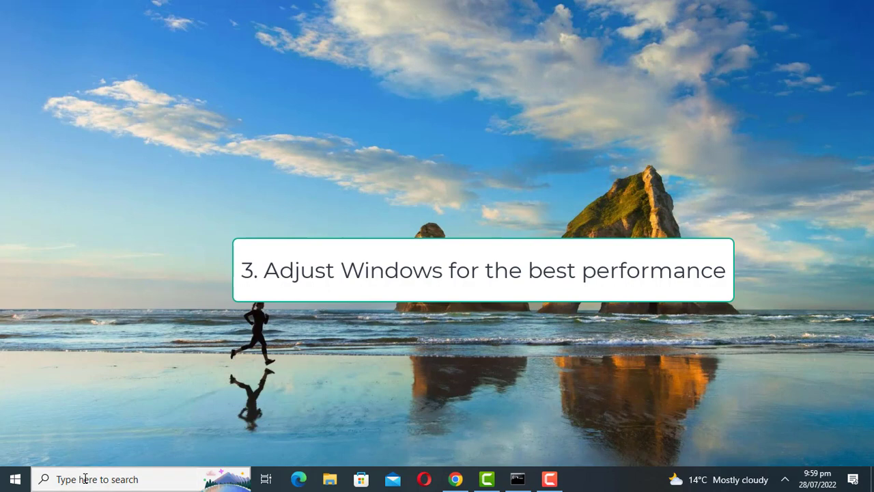
Find and open the Windows Settings app and go to the About page of the System settings.
click(83, 478)
text(s)
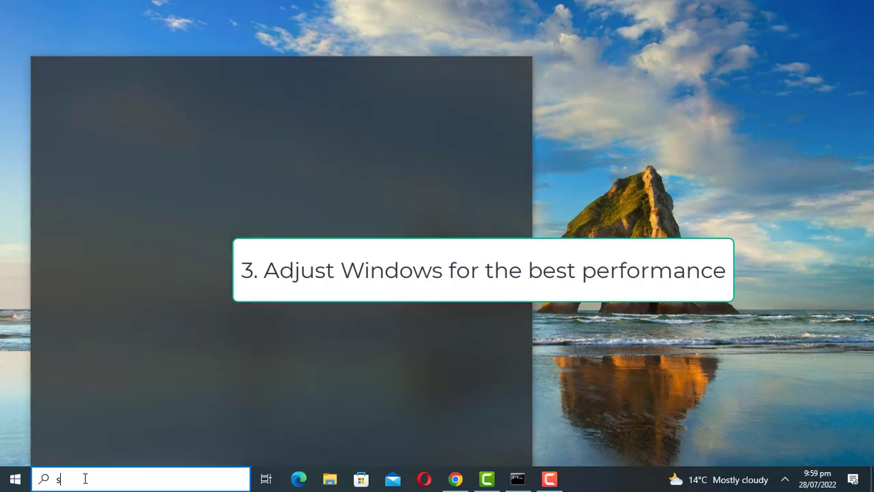
text(etting)
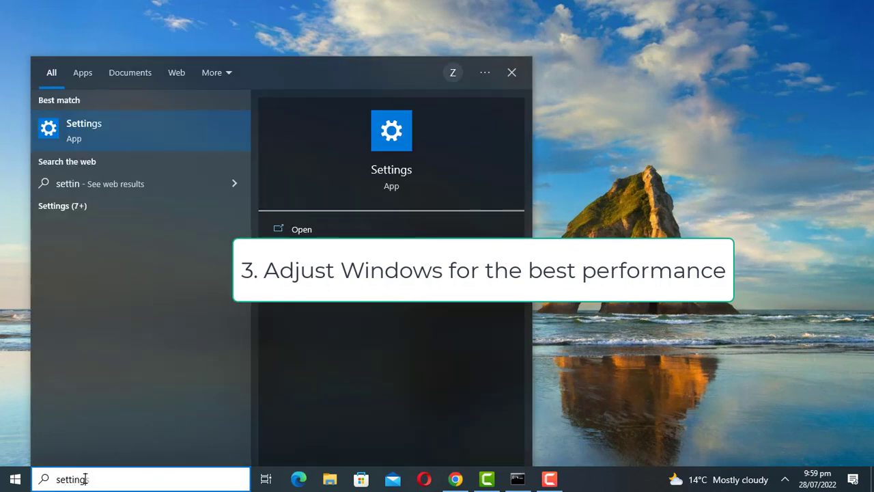
text(s)
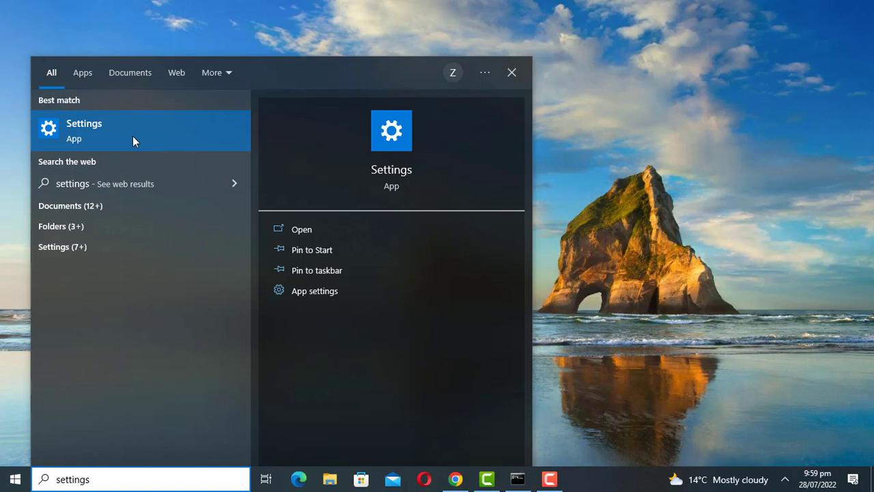
click(133, 136)
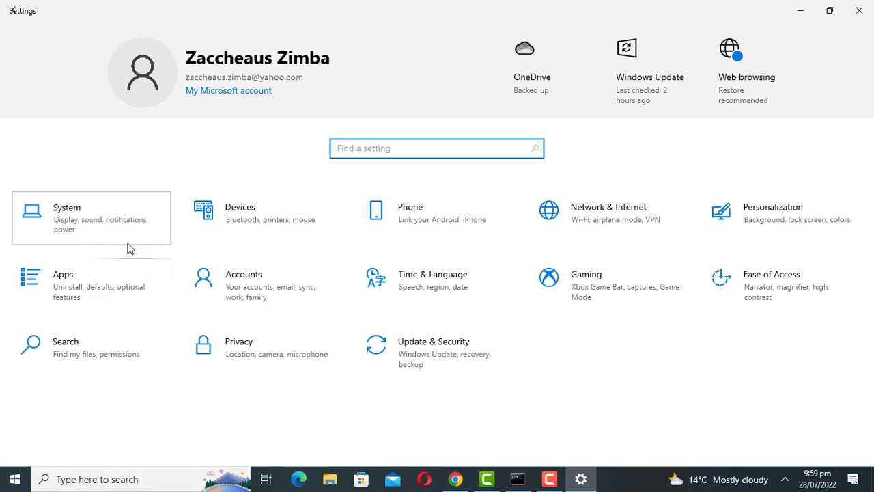
click(120, 222)
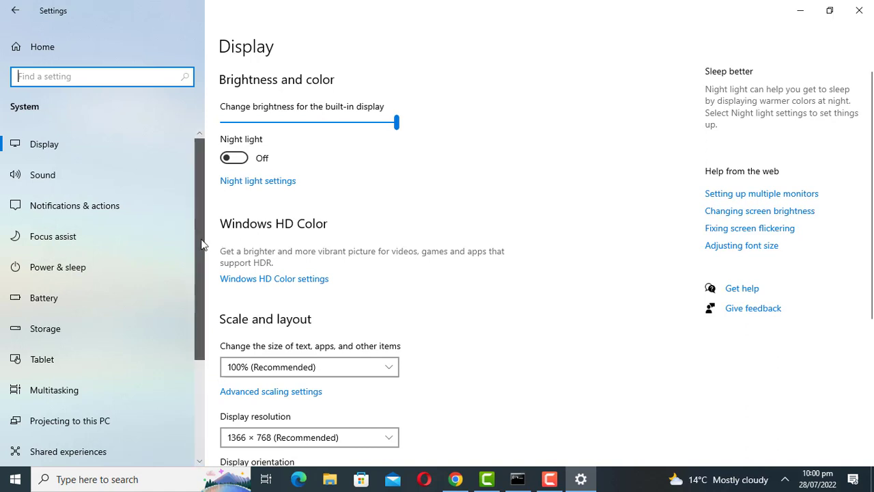
drag(201, 243, 192, 344)
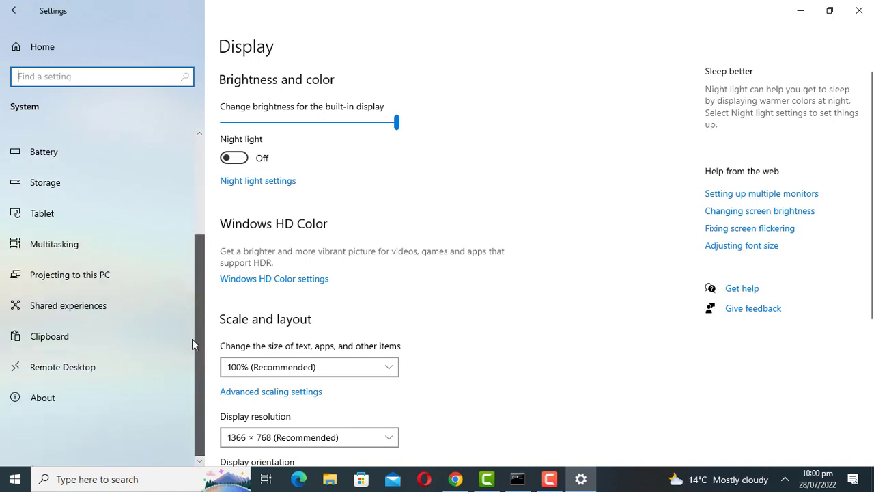
click(53, 400)
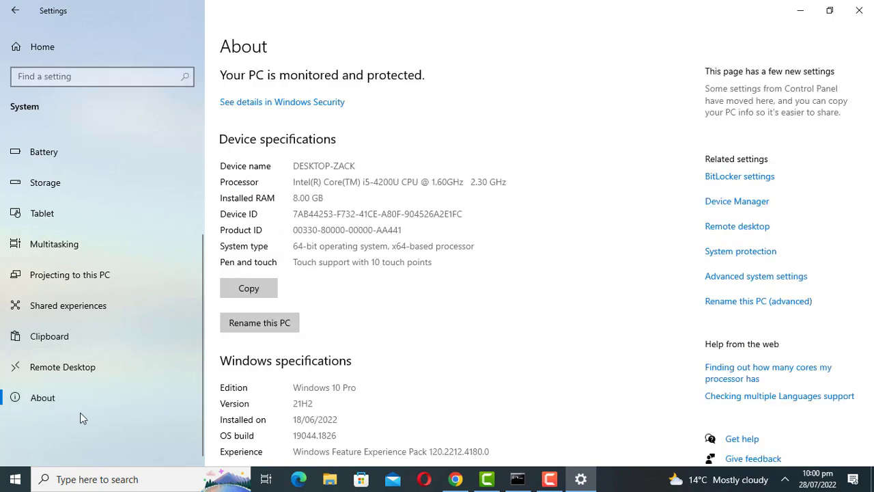
From the advanced system settings, set the performance visual effects to Adjust for best performance, apply them, and close all windows.
click(731, 282)
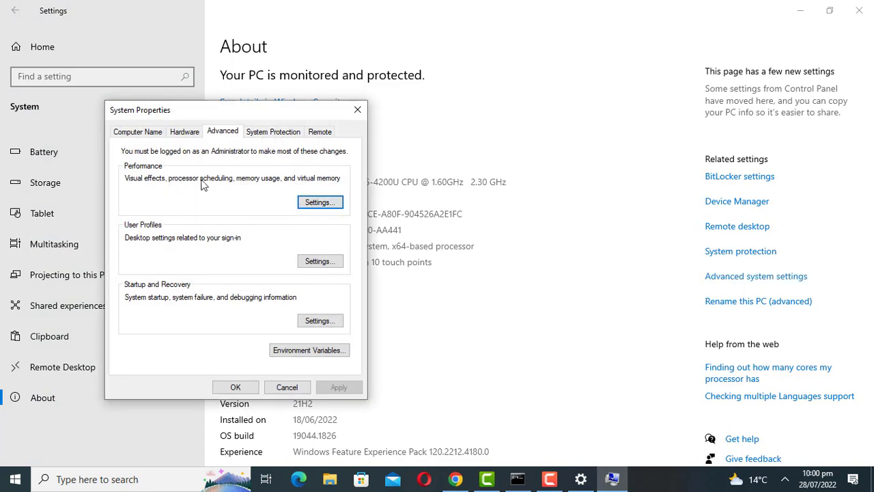
click(319, 203)
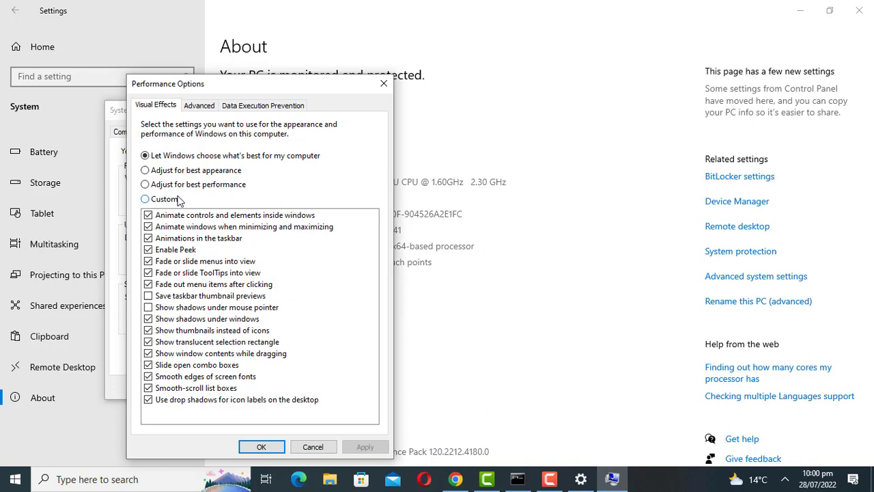
click(145, 185)
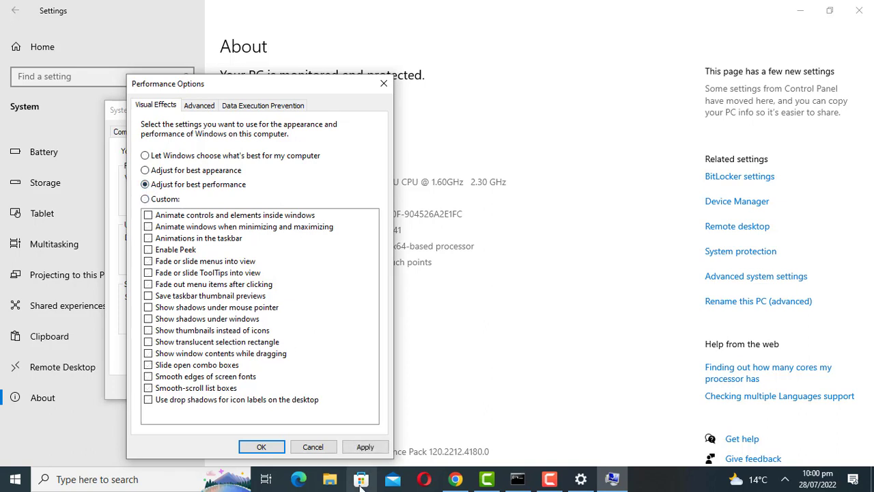
click(364, 448)
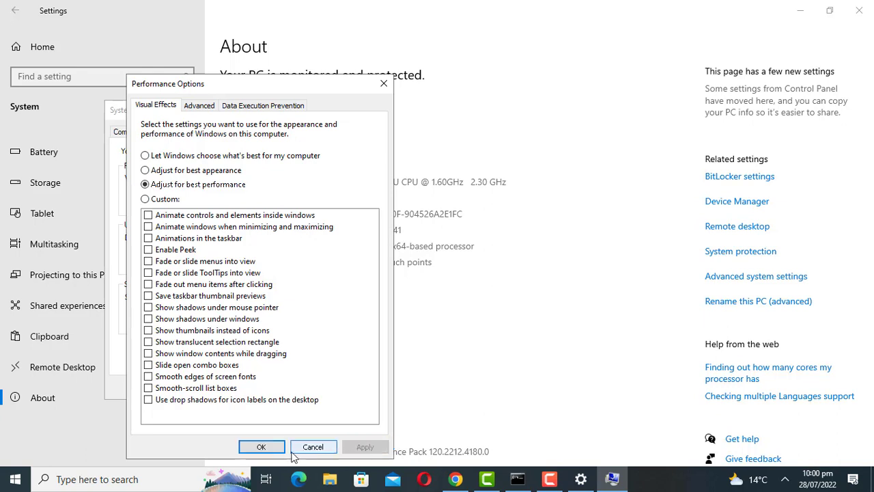
click(260, 447)
click(245, 388)
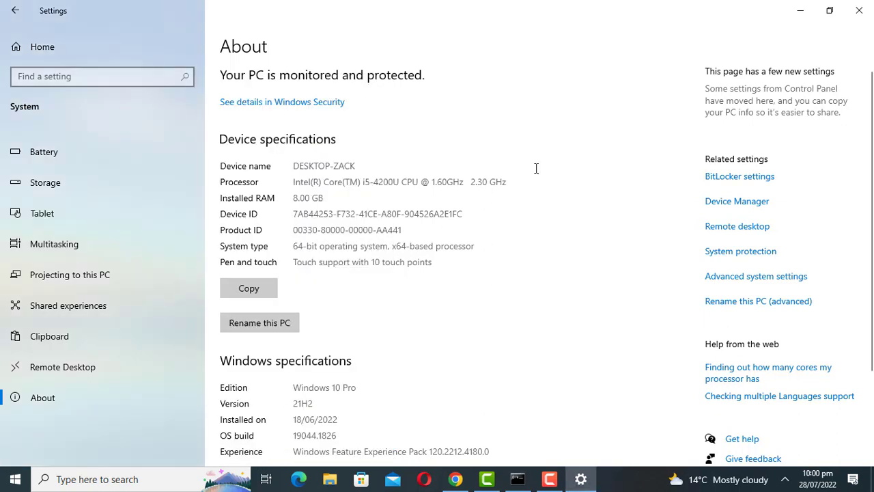
click(859, 11)
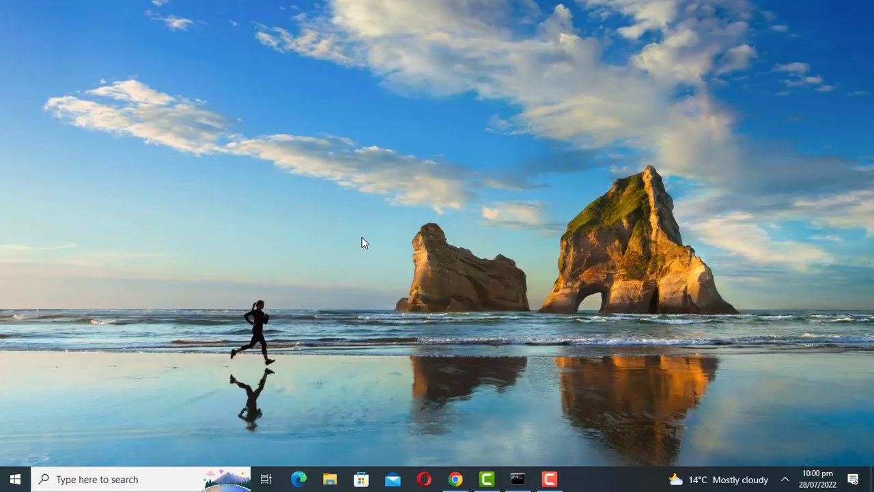
Open Local Disk (C:) in File Explorer to examine how its folders are displayed, and close the window.
key(super+e)
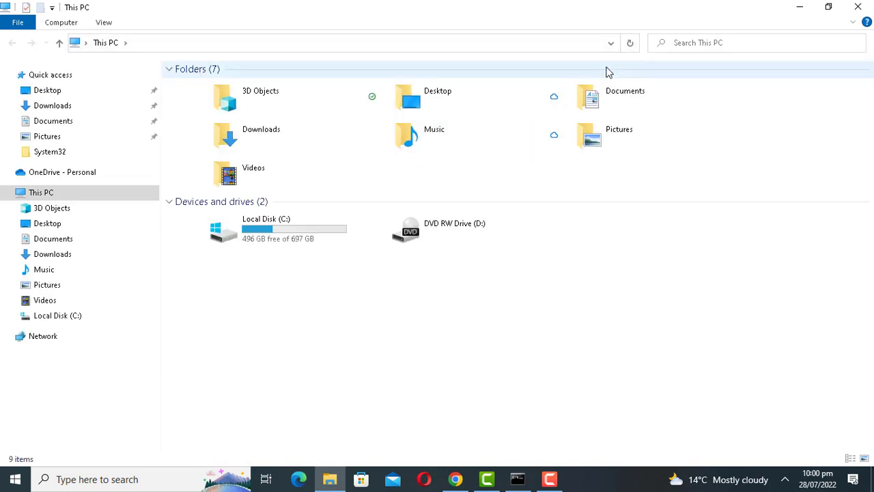
click(609, 72)
click(368, 334)
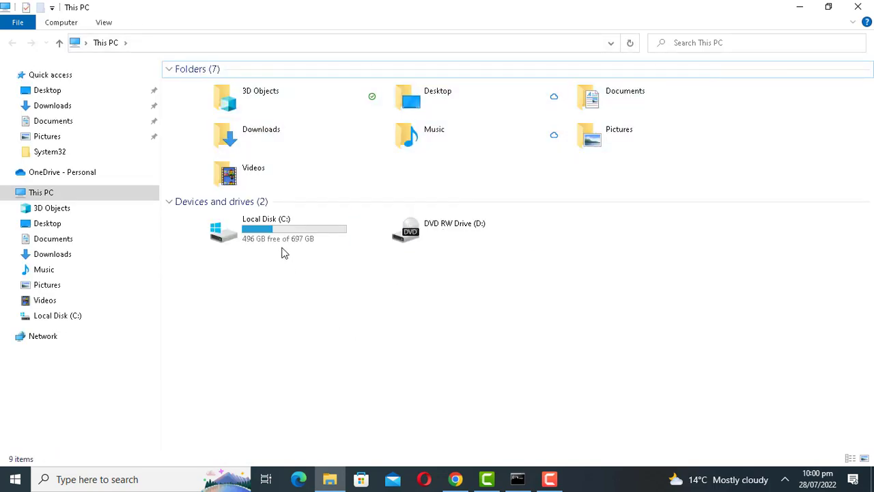
double_click(283, 236)
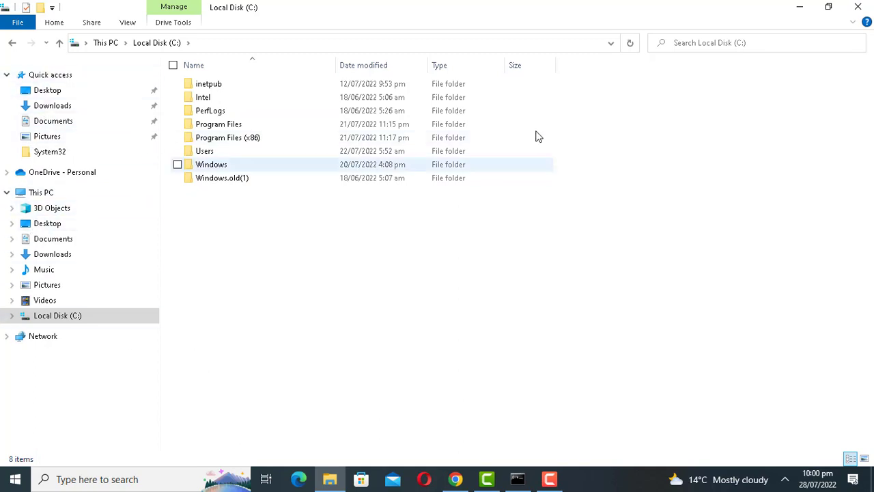
click(858, 6)
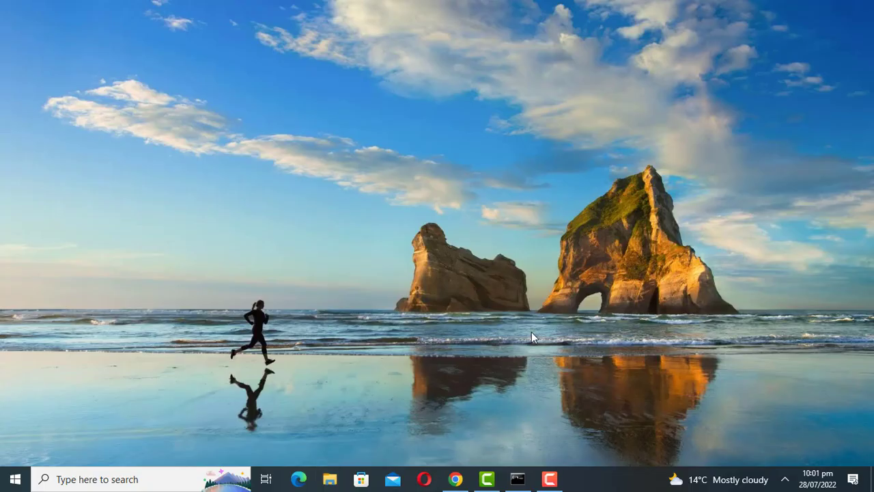
Open the advanced system settings from the System About page in Windows Settings.
key(super+i)
key(Return)
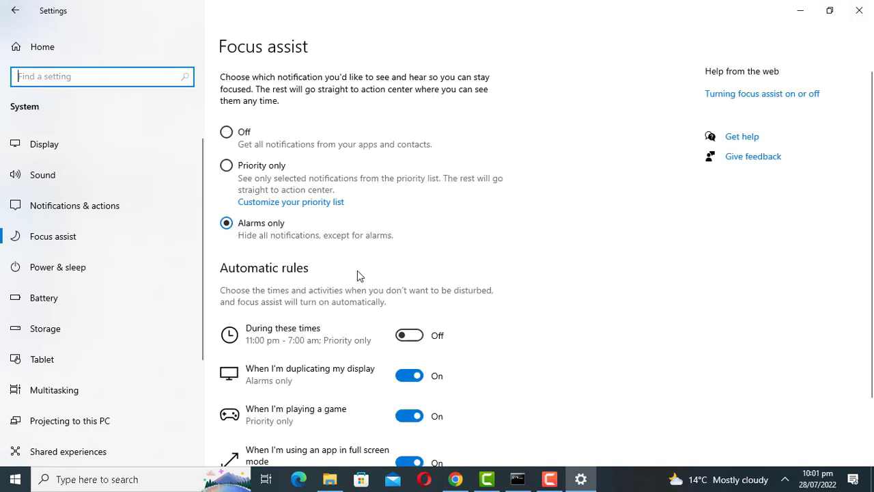
drag(202, 268, 194, 390)
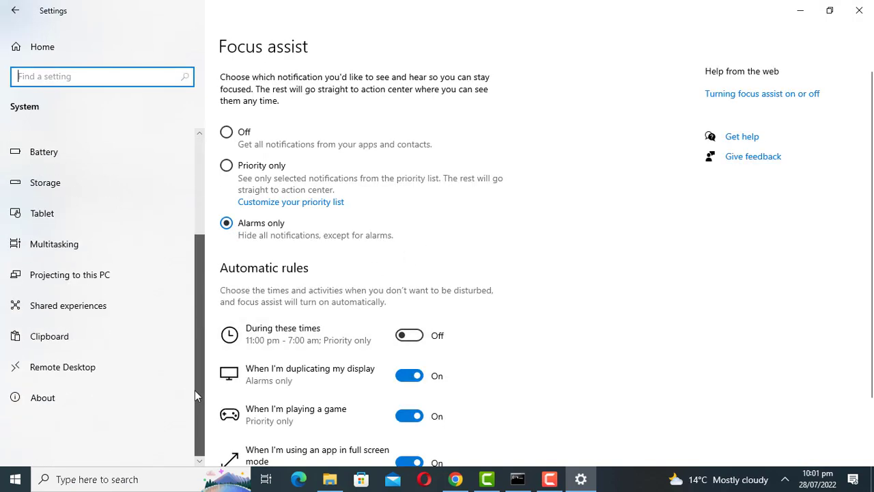
click(102, 398)
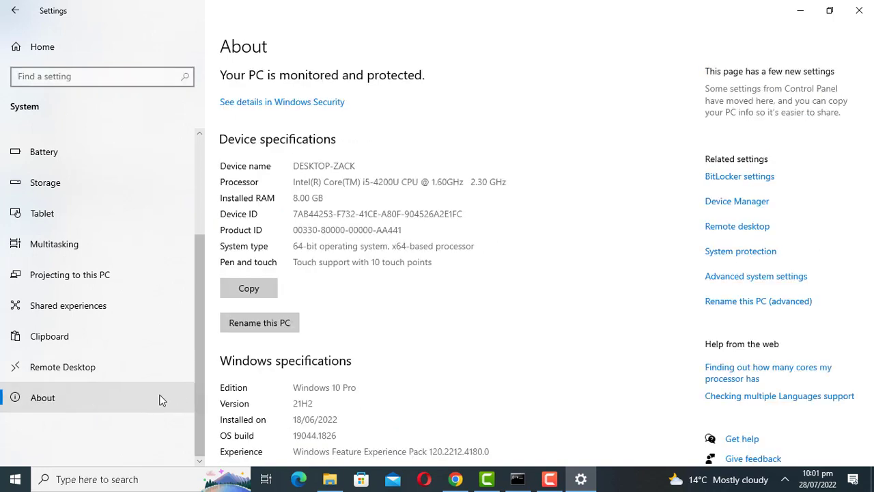
click(767, 277)
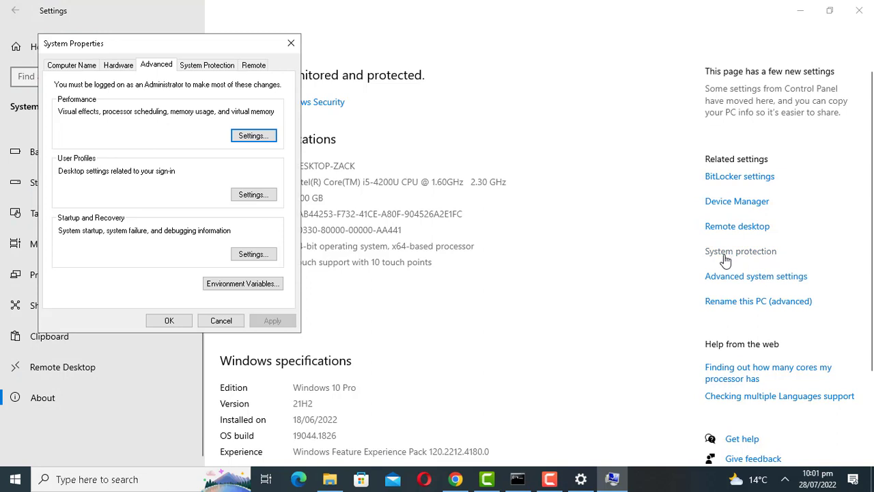
Set the performance visual effects to Let Windows choose what's best for my computer, apply them, and close all windows.
click(256, 139)
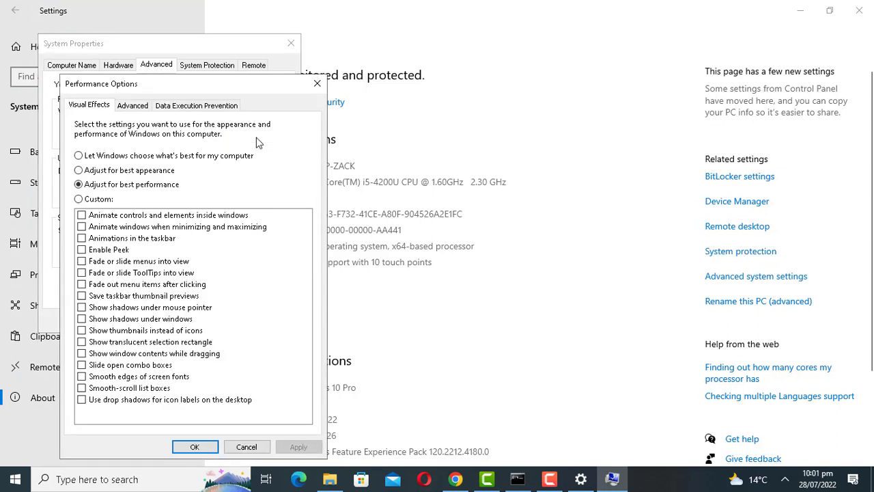
click(78, 156)
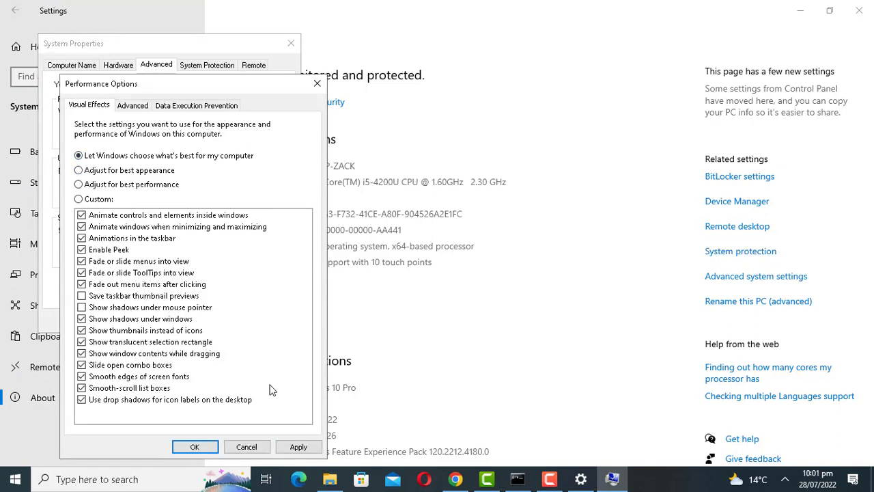
click(311, 453)
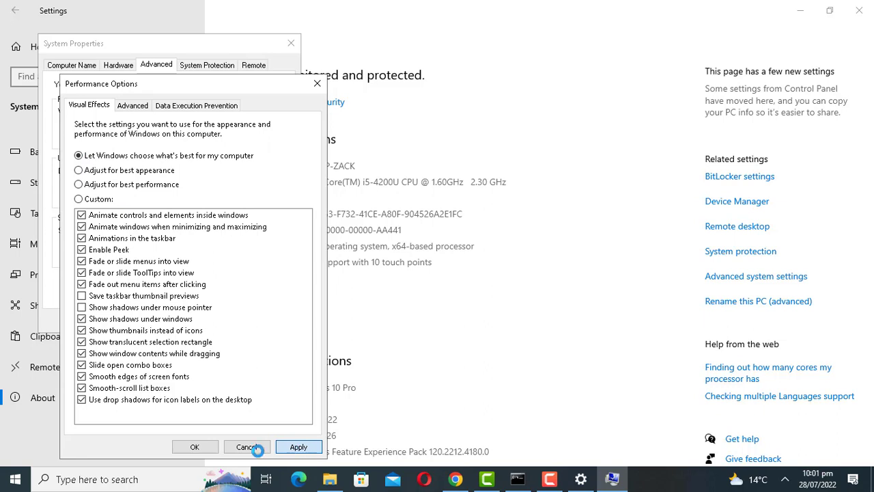
click(195, 447)
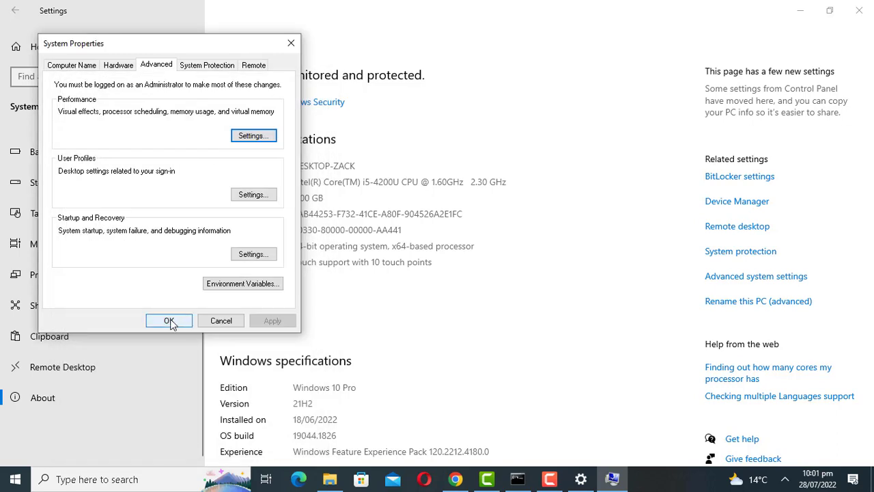
click(172, 321)
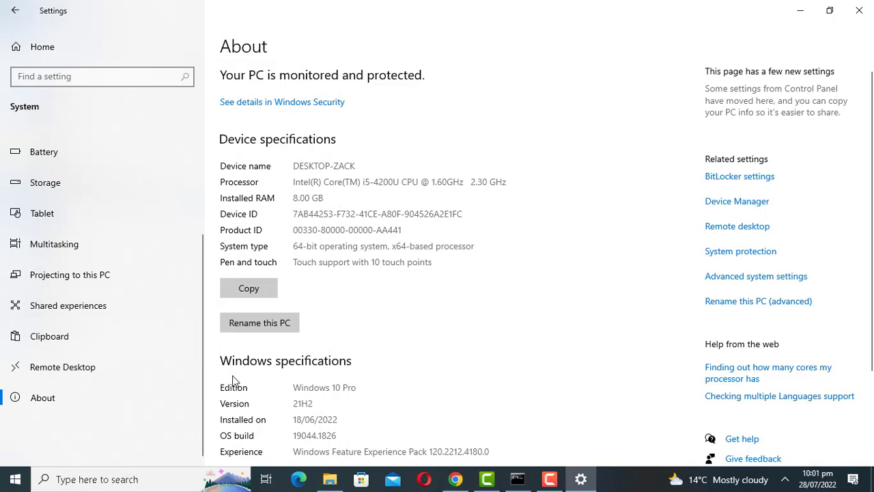
click(859, 10)
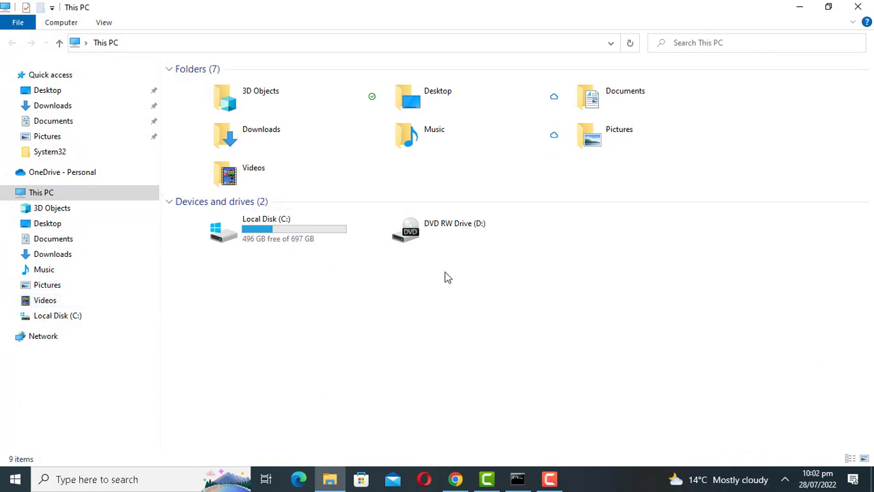
click(870, 6)
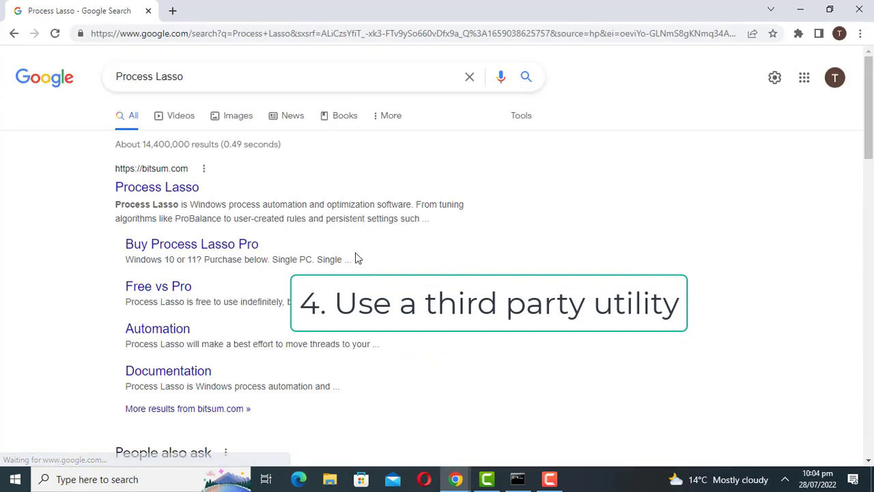
Open the bitsum.com Process Lasso site from the Google results in Chrome and download the free version.
click(165, 195)
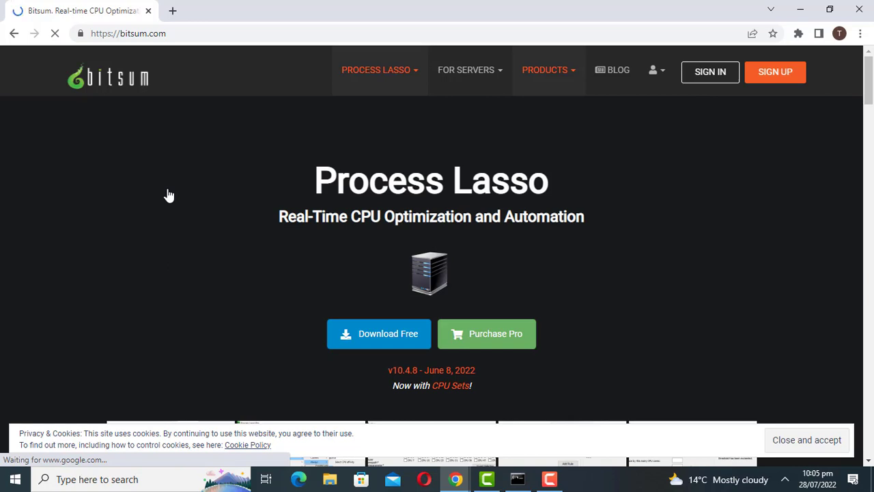
scroll(168, 195, down, 2)
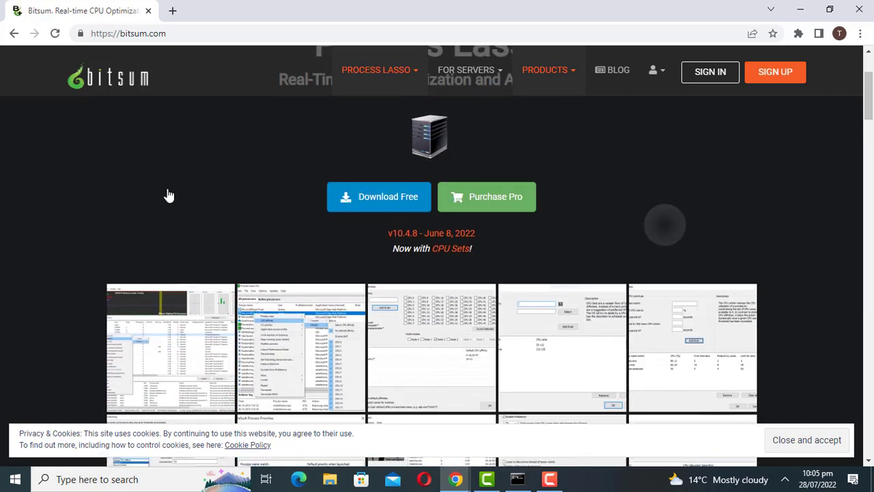
click(358, 199)
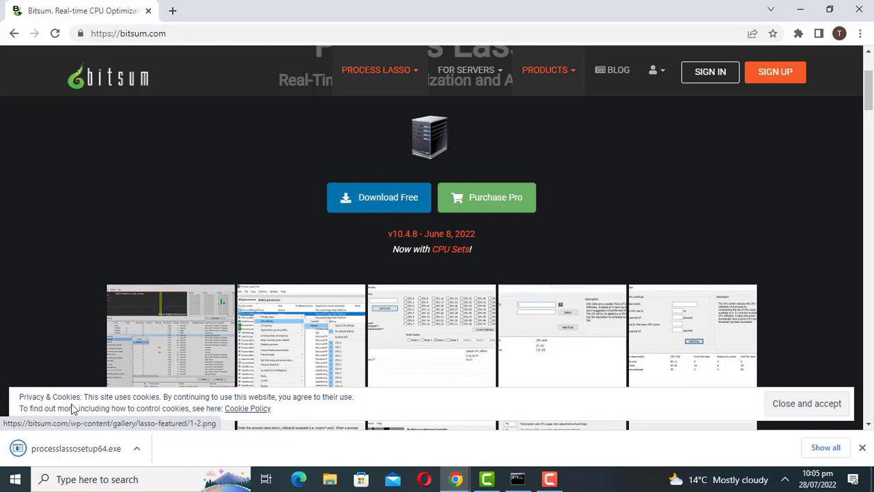
Run the downloaded processlassosetup64.exe and install Process Lasso in English, accepting the license agreement and the C:\Program Files\Process Lasso destination folder.
right_click(58, 452)
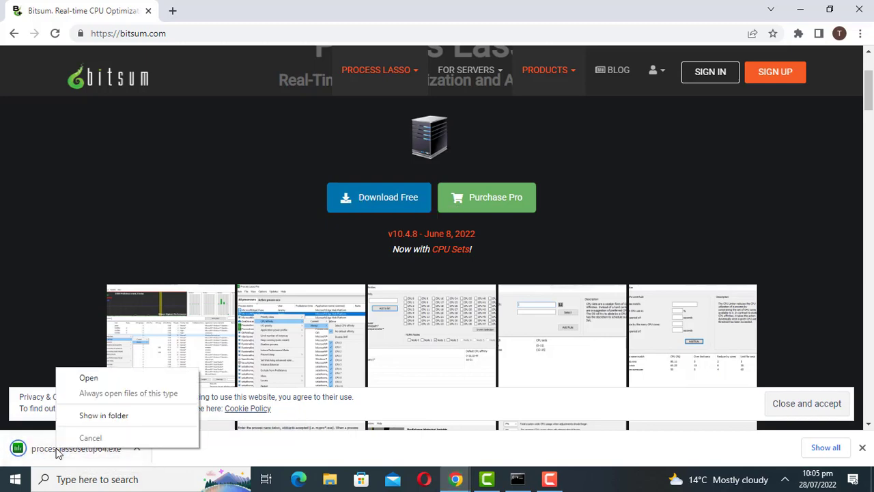
click(88, 380)
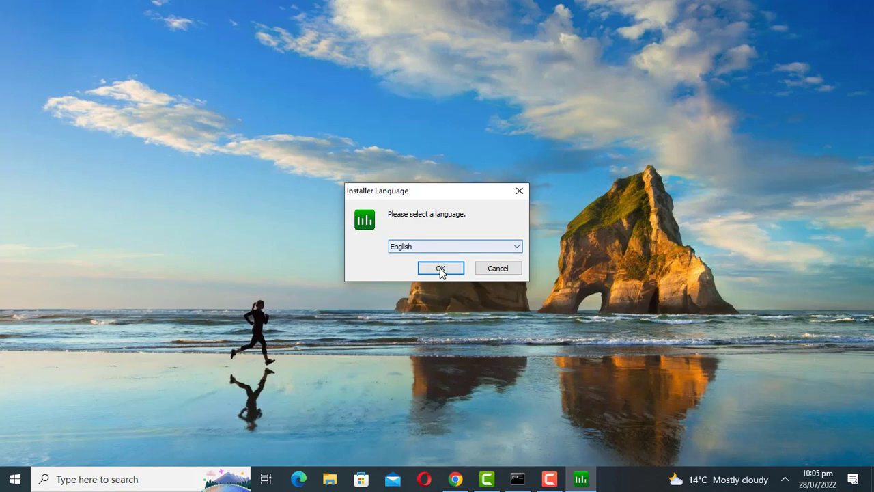
click(441, 270)
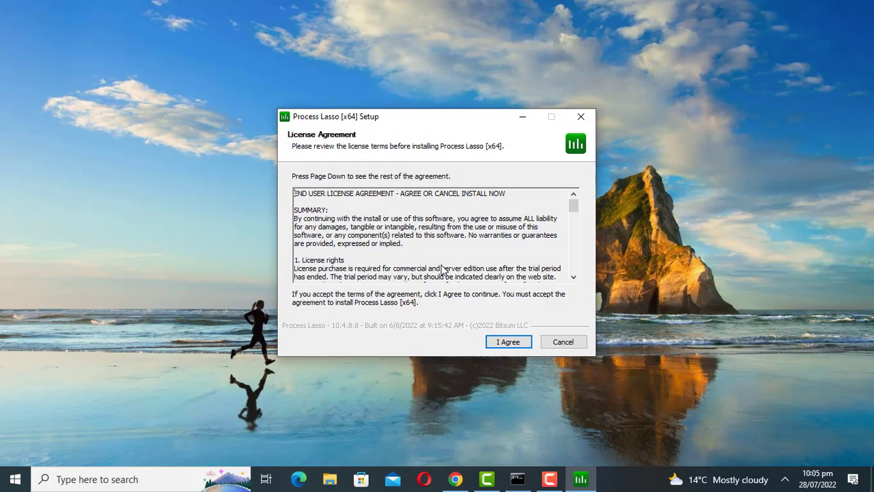
click(511, 343)
click(513, 344)
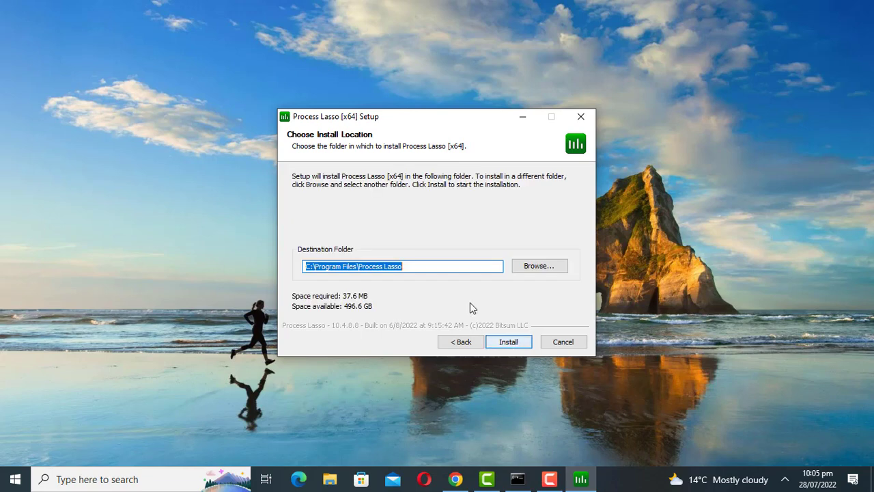
click(516, 344)
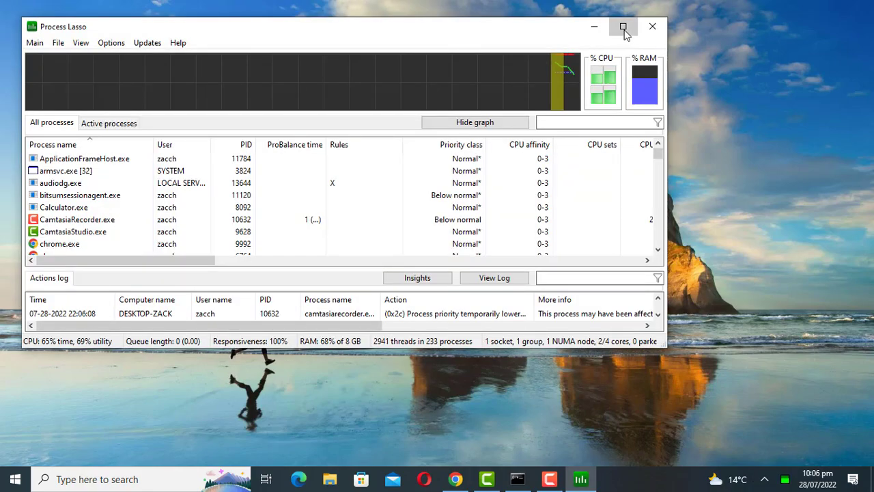
Maximize Process Lasso and examine the CPU priority, CPU affinity, CPU sets and I/O priority options for the chrome.exe process with PID 6764.
click(622, 26)
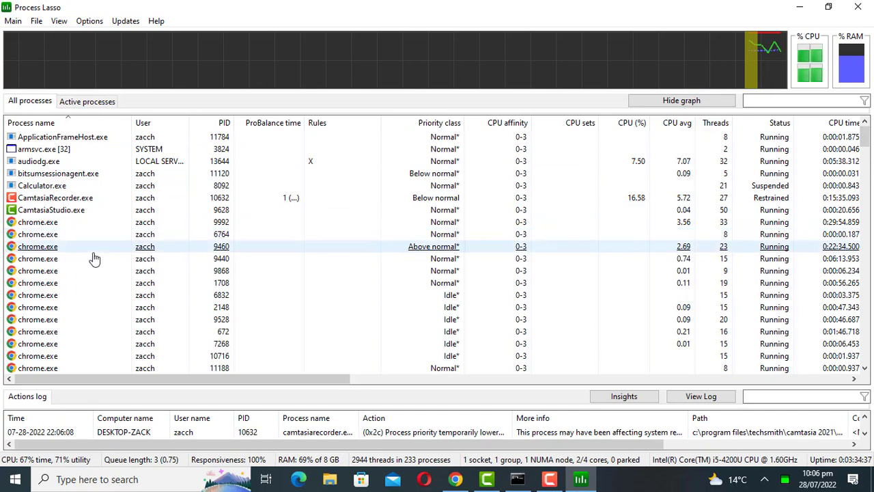
click(45, 235)
right_click(45, 236)
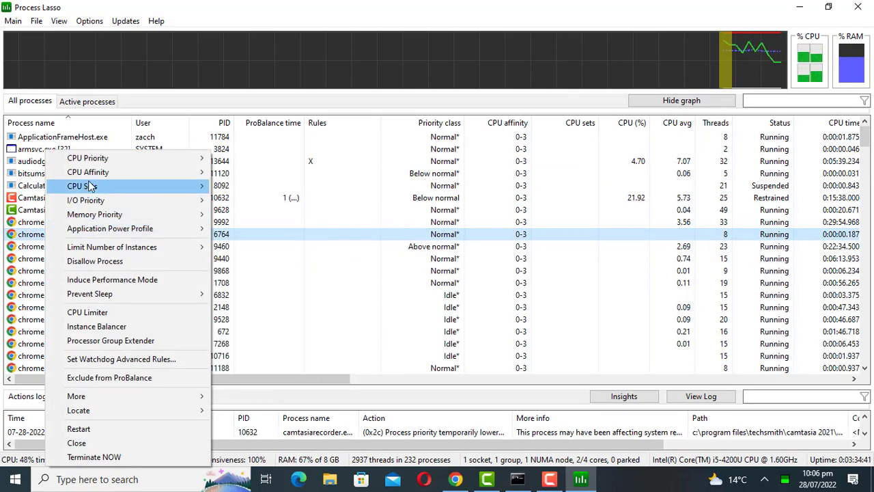
mouse_move(100, 160)
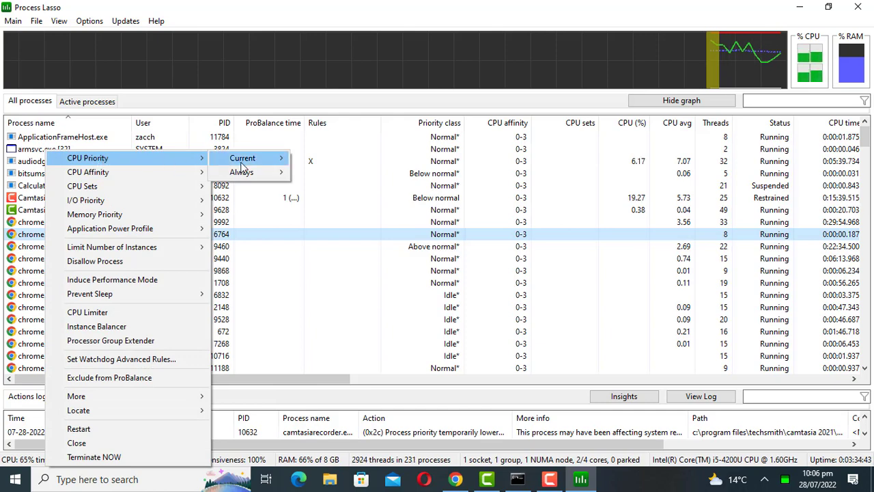
mouse_move(242, 166)
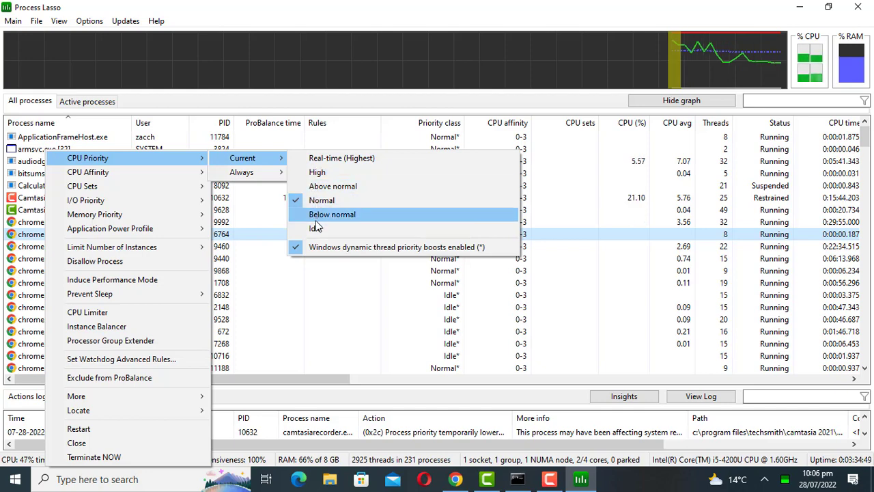
mouse_move(281, 176)
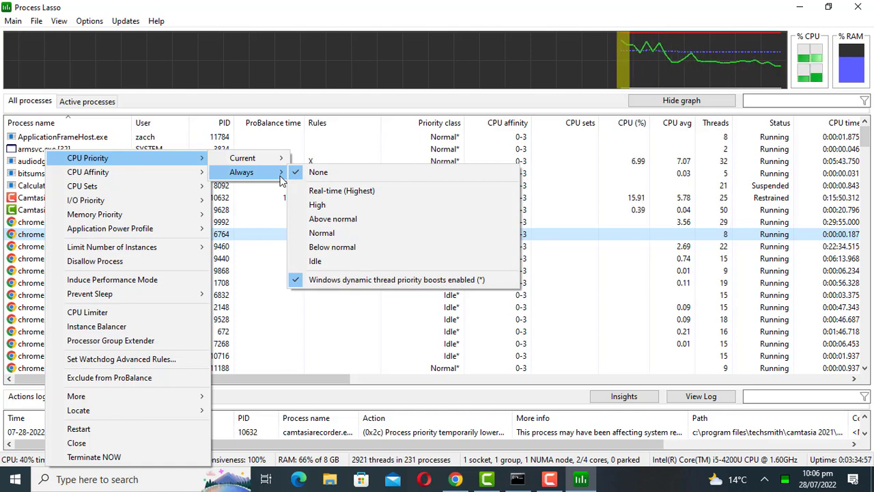
mouse_move(195, 172)
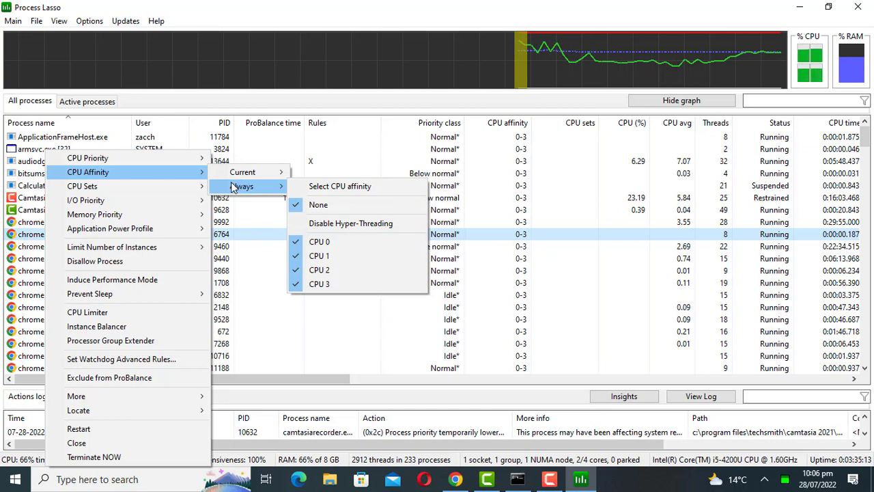
mouse_move(177, 184)
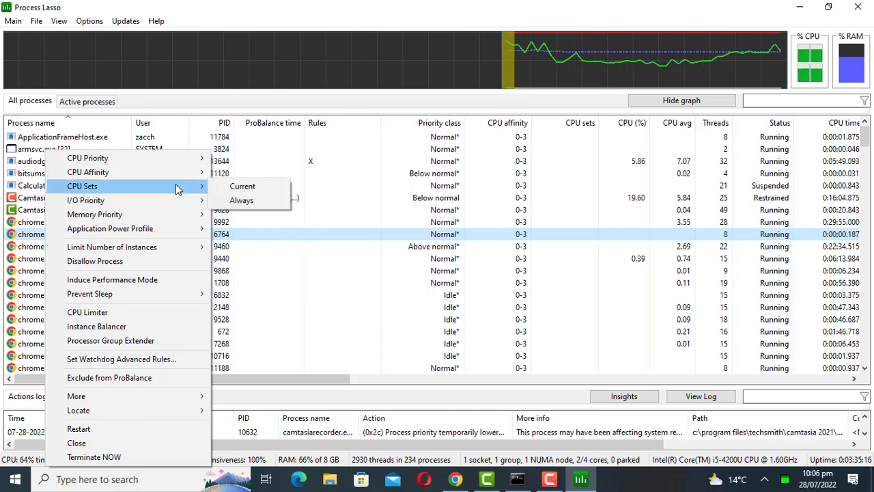
mouse_move(181, 201)
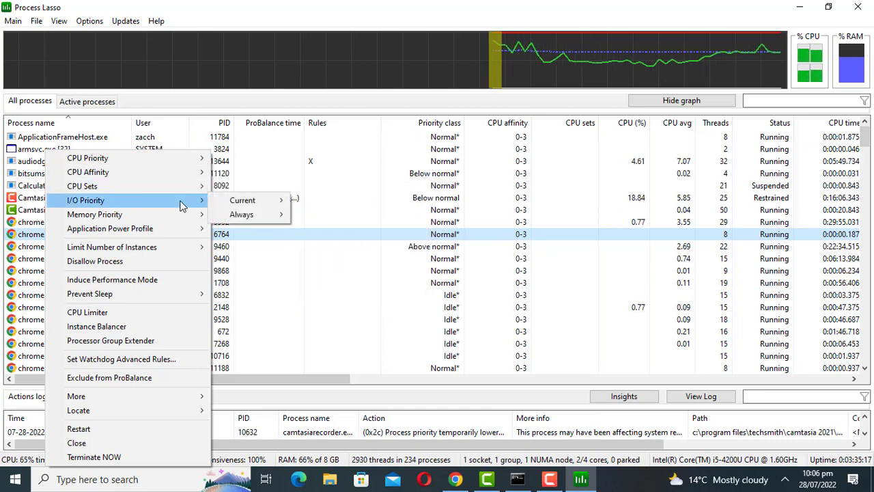